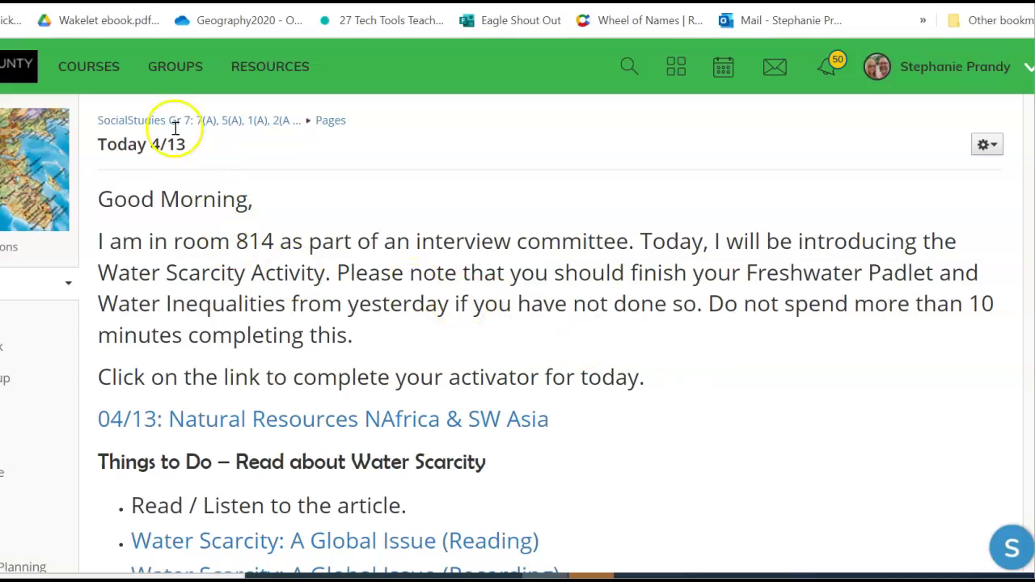
Return from Today 4/13 to the SocialStudies Gr 7 course materials list
left_click(148, 123)
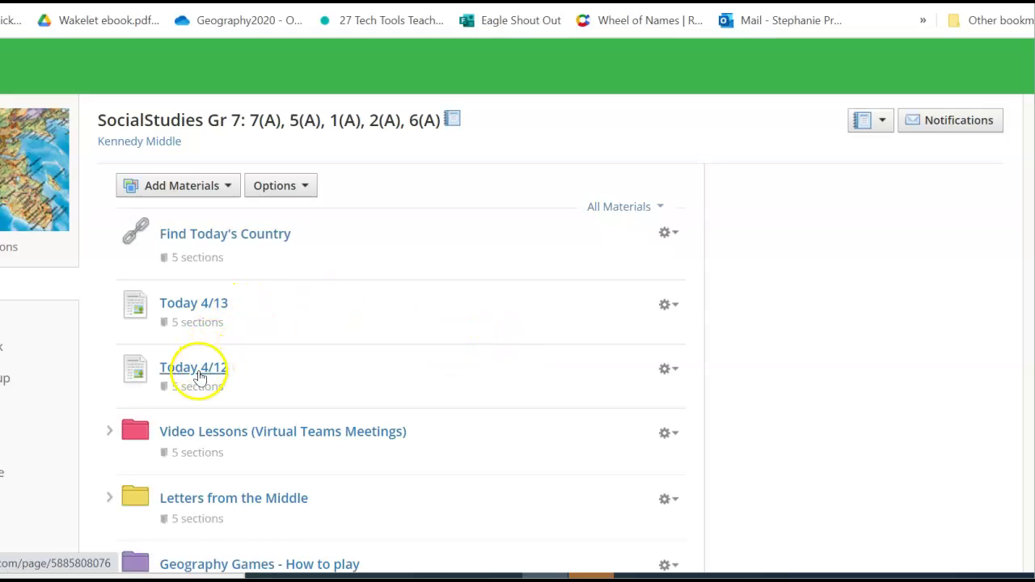
Open Today 4/12 and review its Freshwater / Water Inequalities video, Padlet and Flipgrid links
left_click(190, 370)
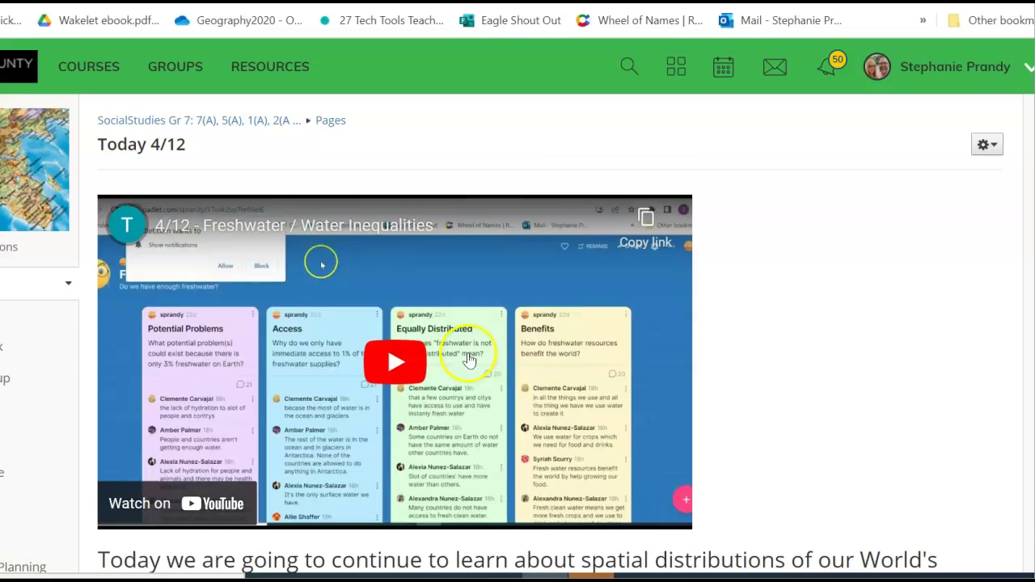
scroll(641, 386, "down", 3)
scroll(640, 390, "down", 3)
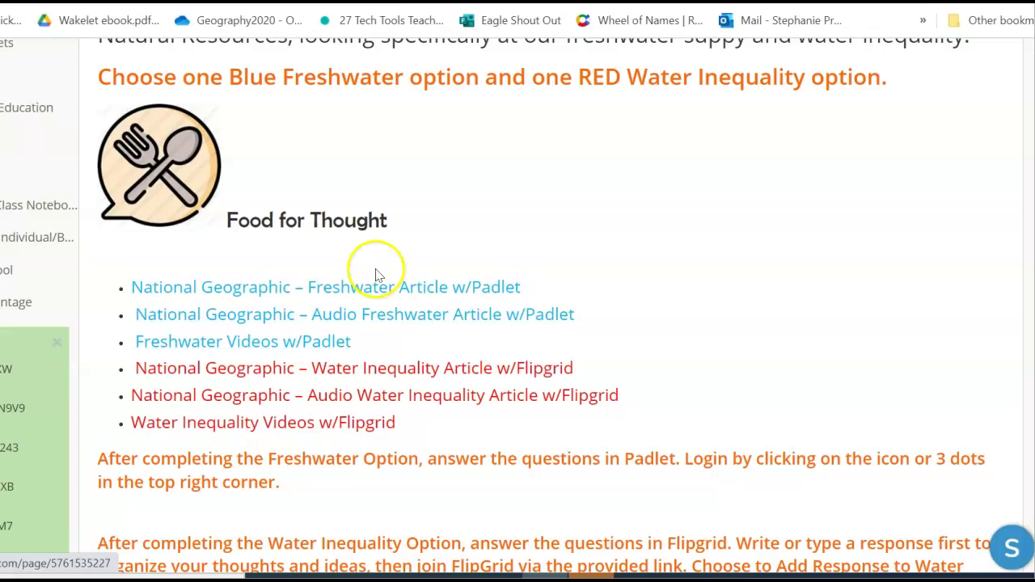
scroll(410, 380, "down", 1)
scroll(410, 380, "down", 1)
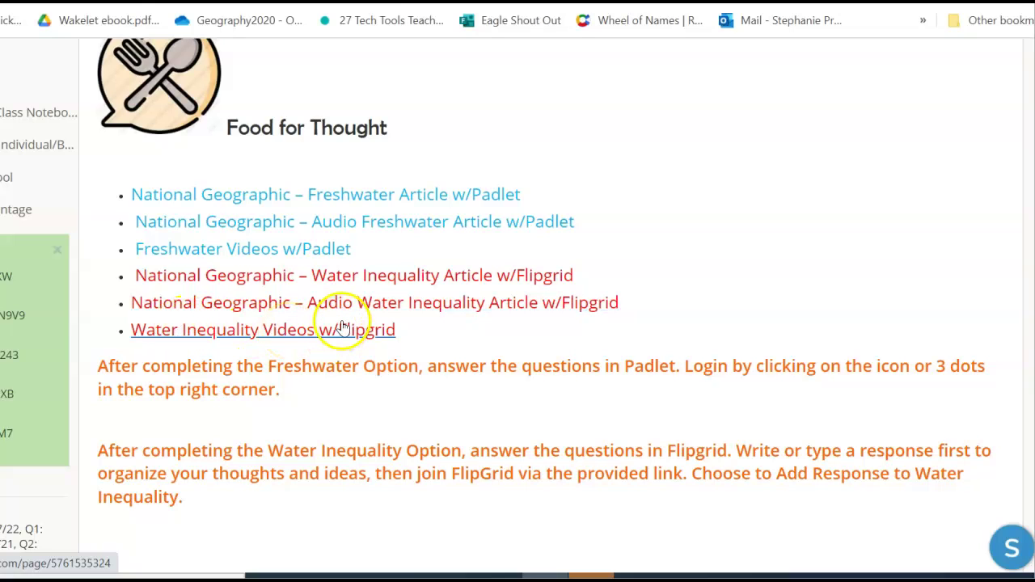
scroll(446, 342, "up", 10)
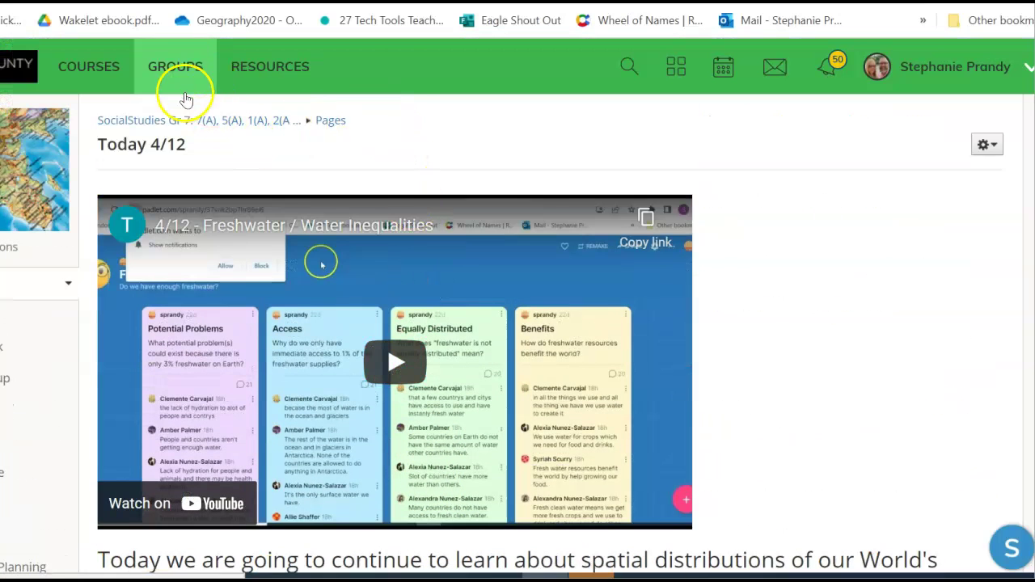
Go back to the course materials and open Today 4/13 down to its Water Scarcity links
left_click(172, 122)
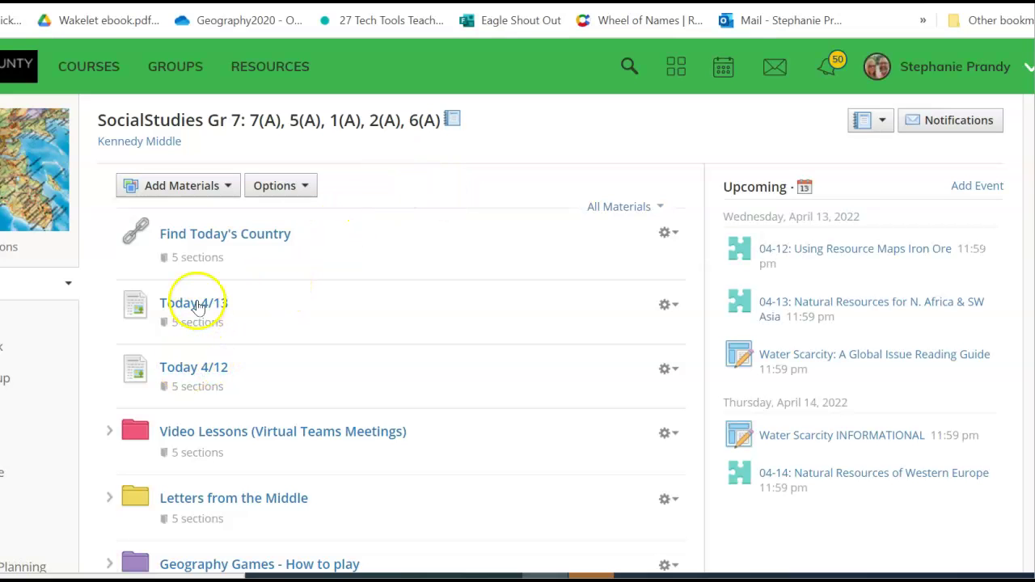
left_click(187, 303)
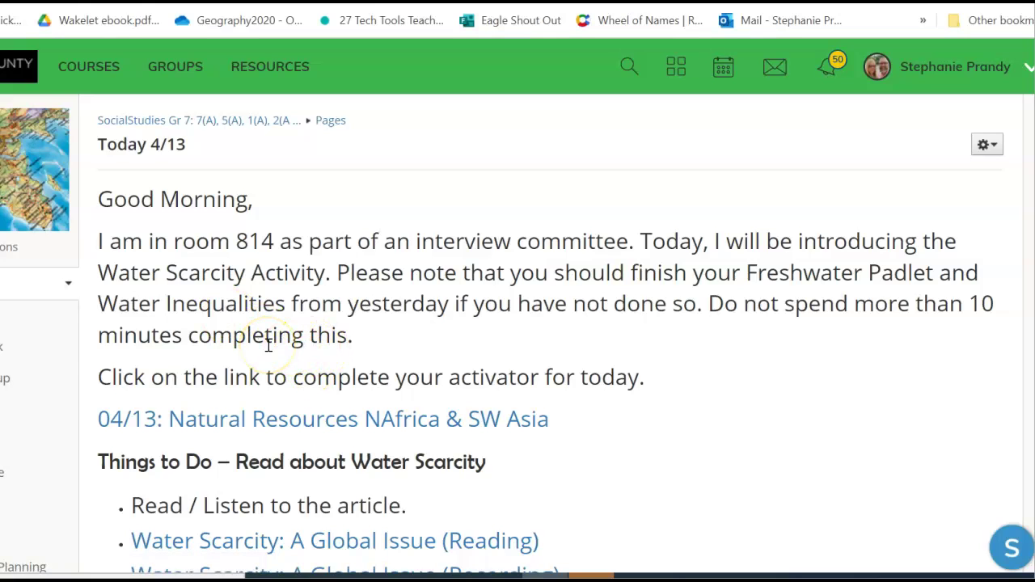
scroll(504, 405, "down", 1)
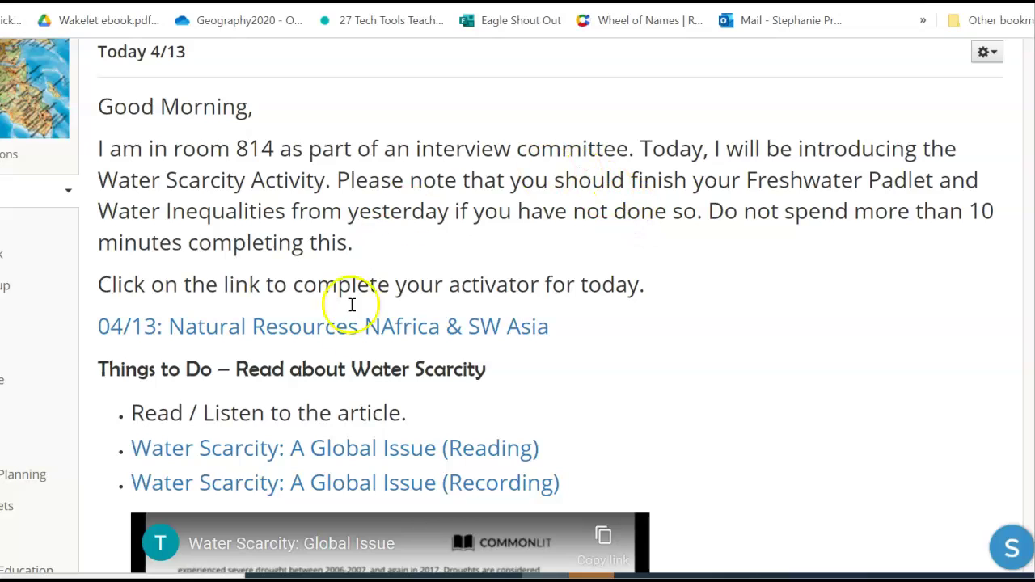
Open the 04/13 Natural Resources activator and move back and forward through browser history
left_click(517, 325)
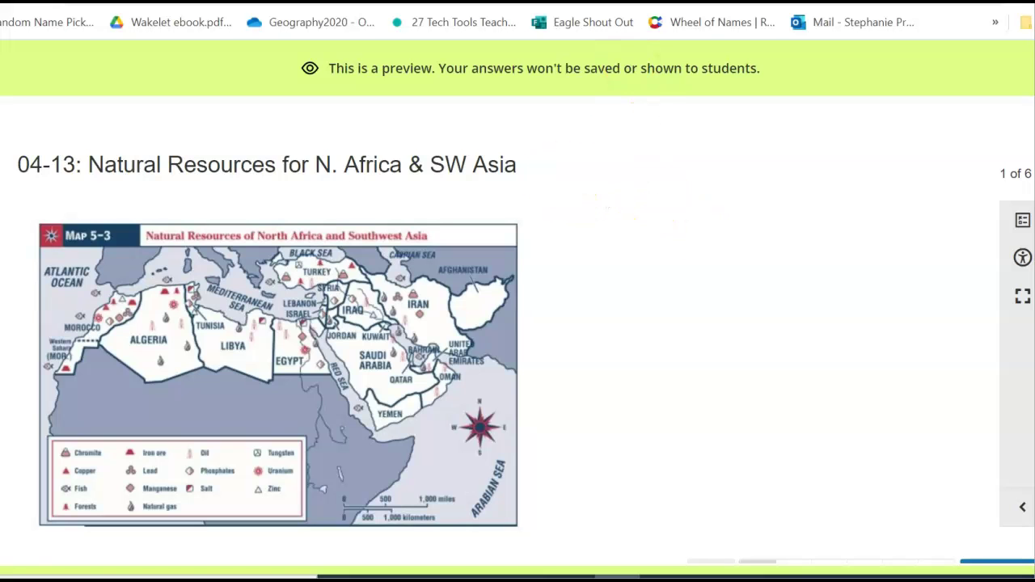
key("alt+Left")
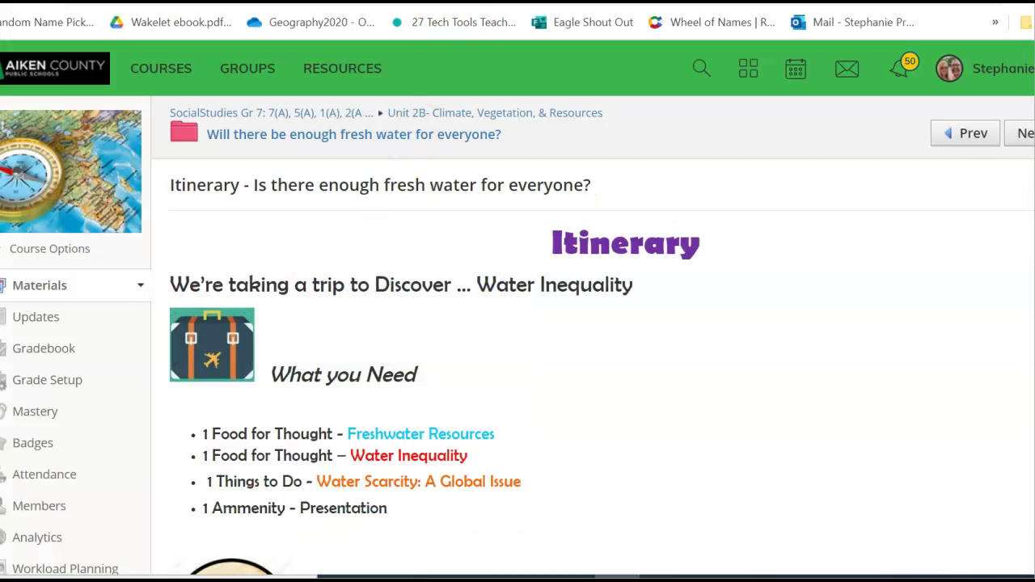
key("alt+Right")
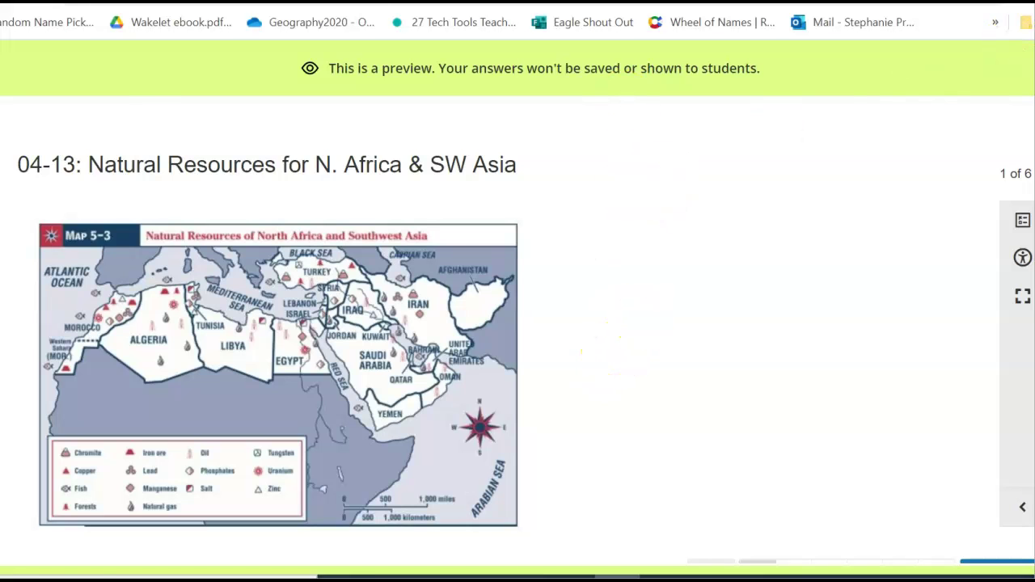
key("ctrl+w")
scroll(322, 101, "up", 1)
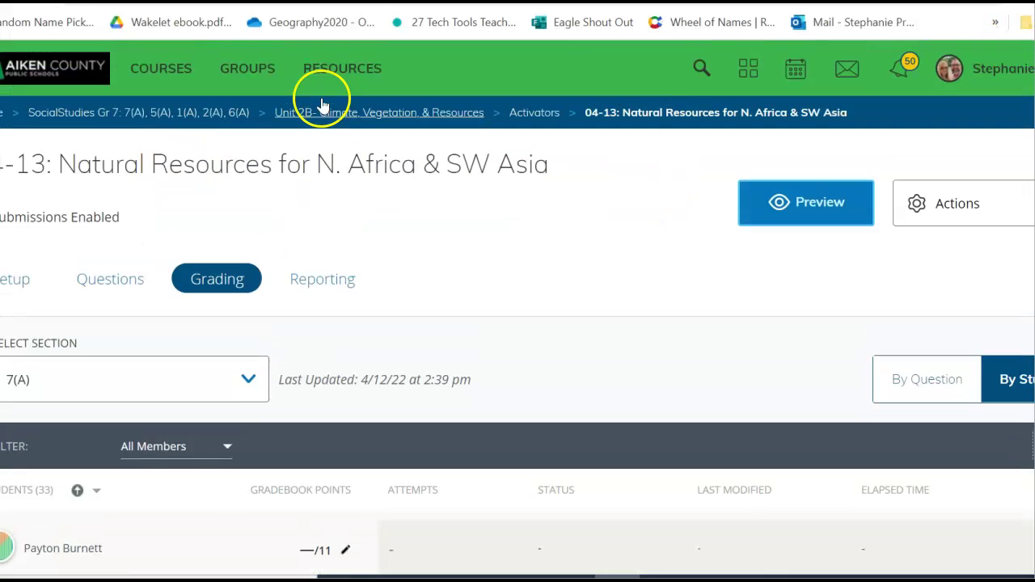
Return to Today 4/13 through the course materials and reopen the Natural Resources activator's grading page
left_click(122, 113)
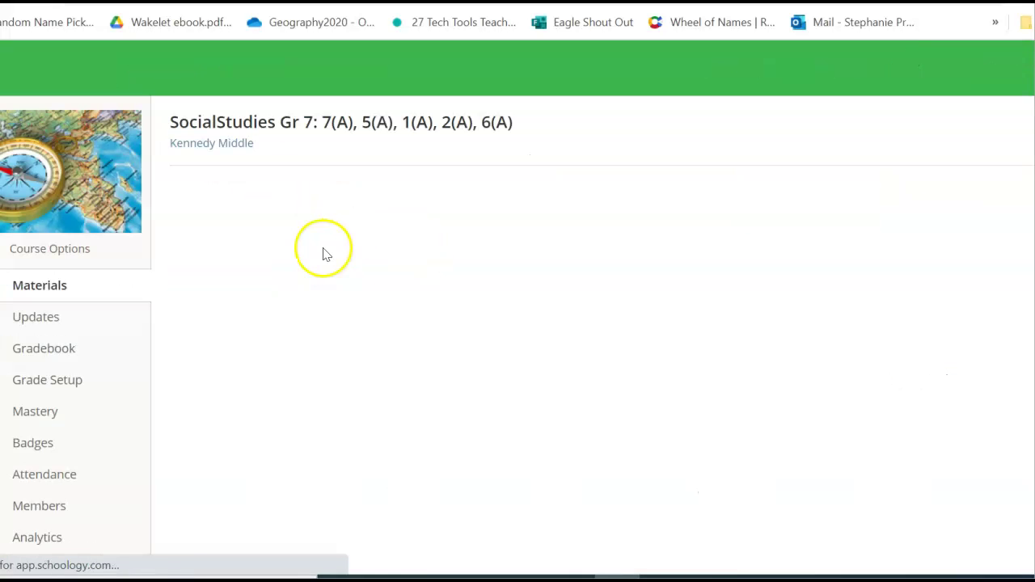
left_click(249, 306)
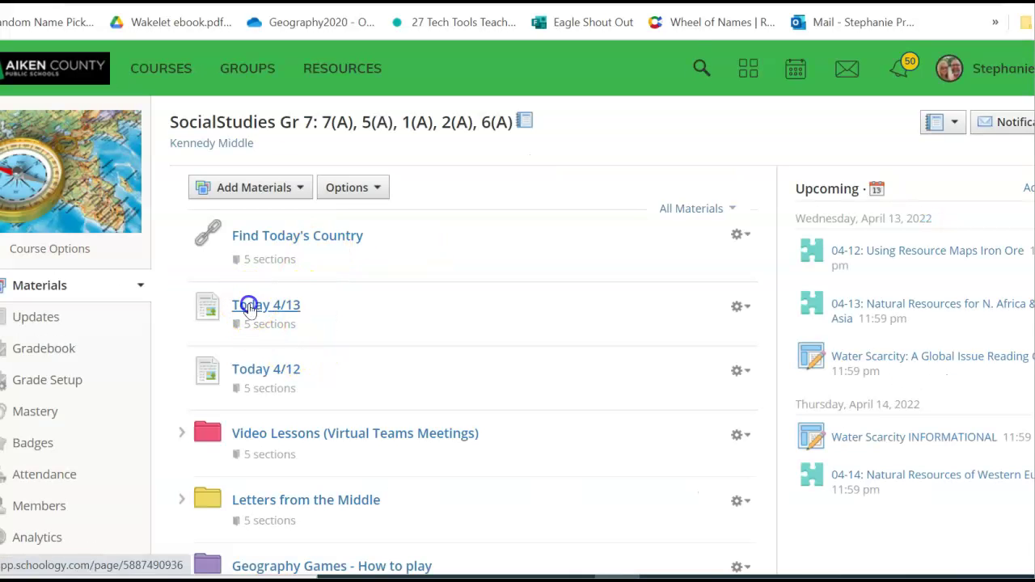
scroll(330, 351, "down", 4)
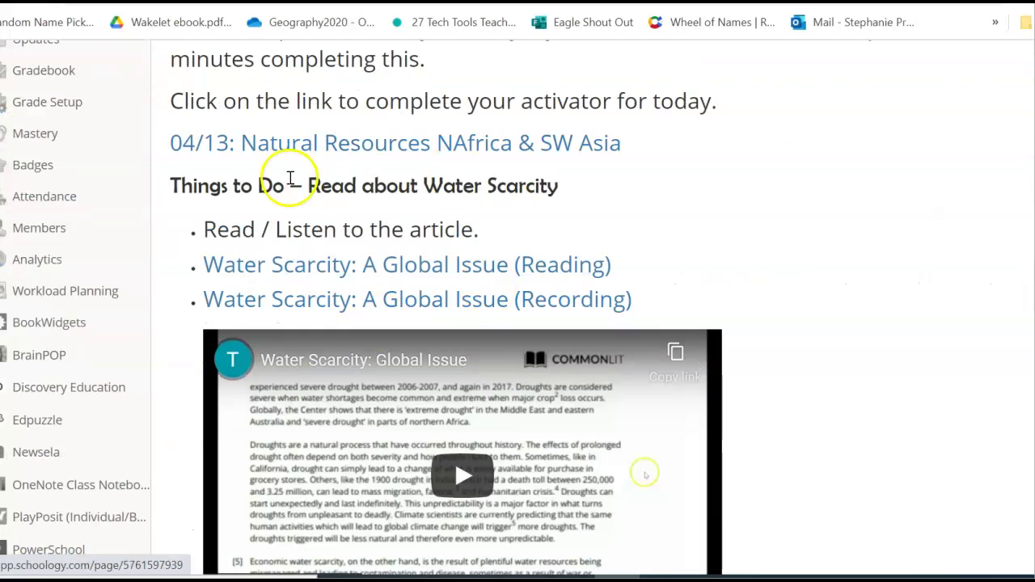
left_click(291, 143)
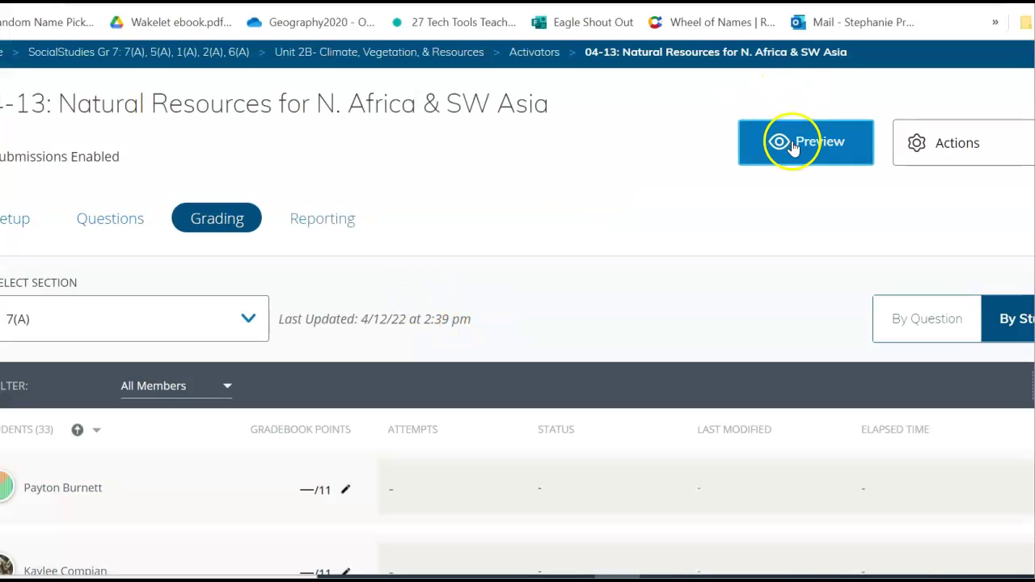
Start a student preview attempt and reach question 2 on Saudi Arabia's natural resources
left_click(790, 144)
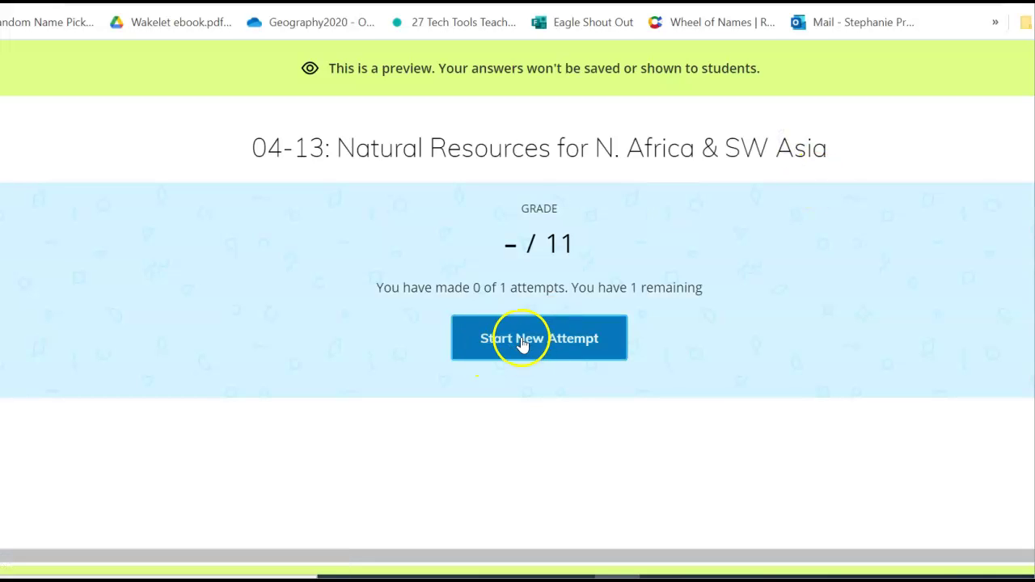
left_click(523, 344)
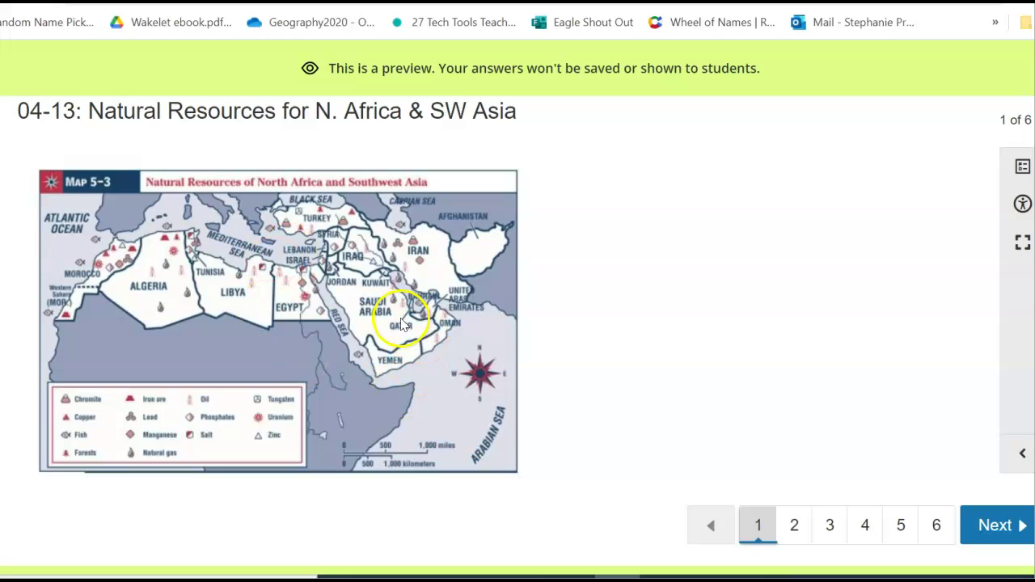
scroll(364, 323, "down", 1)
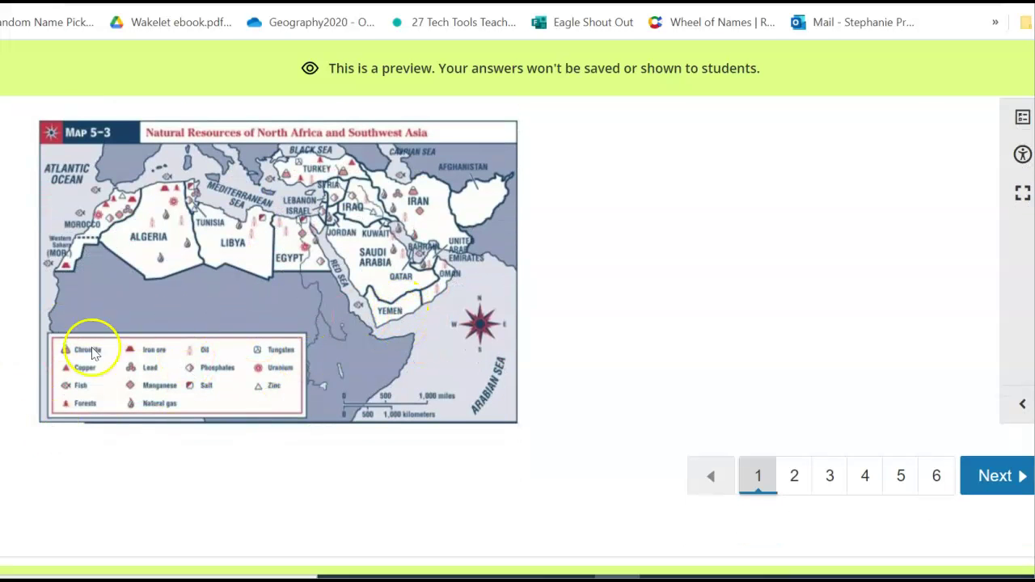
left_click(805, 481)
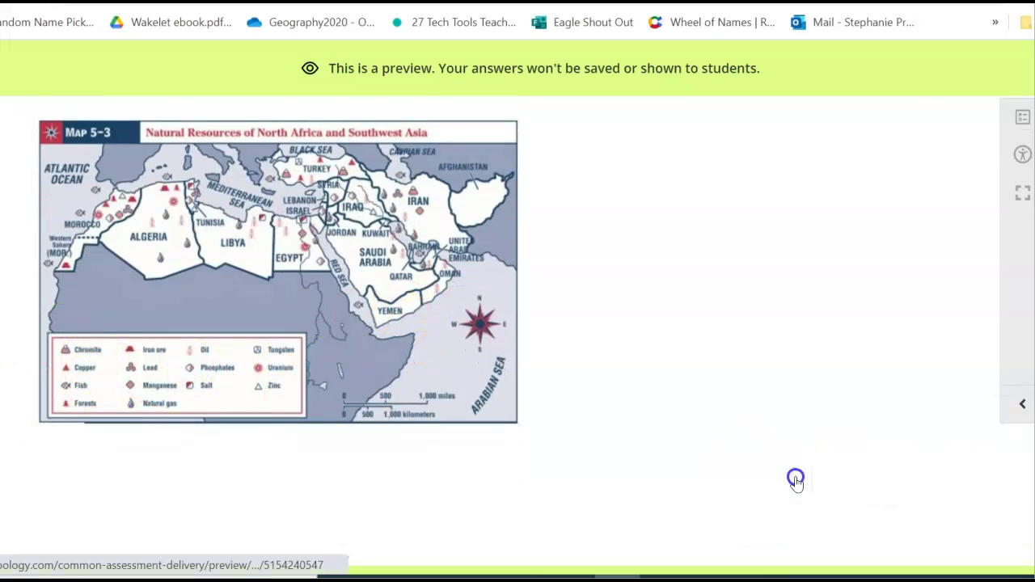
scroll(584, 397, "down", 4)
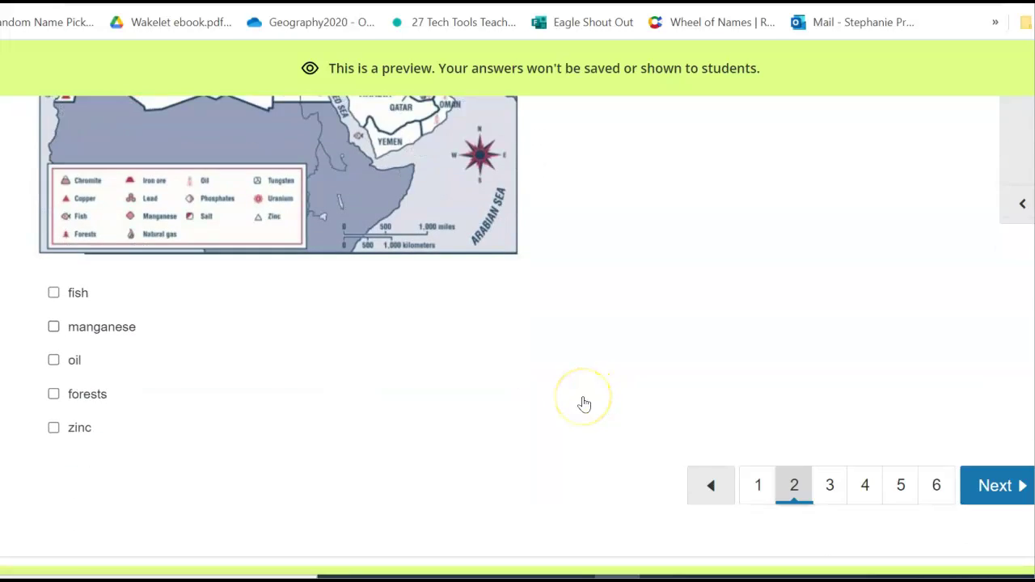
scroll(584, 404, "up", 4)
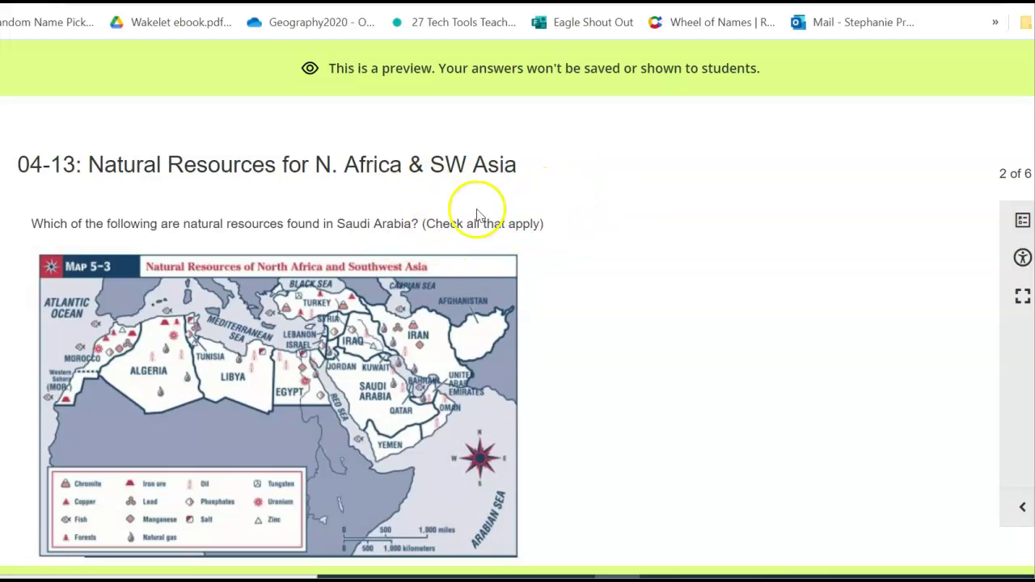
Step the preview through question 3 to question 4 on the most widespread natural resource
scroll(514, 223, "down", 3)
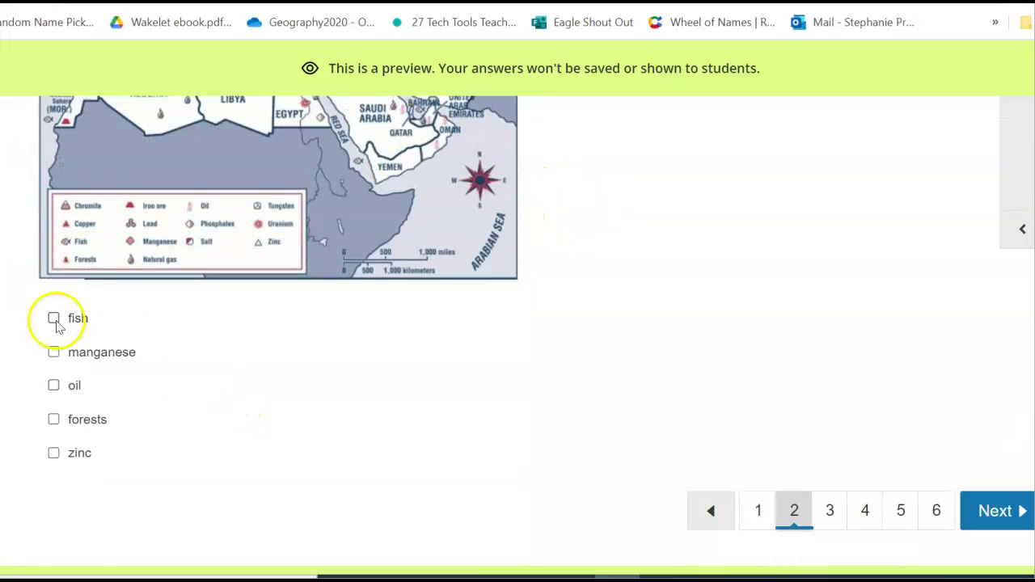
left_click(834, 510)
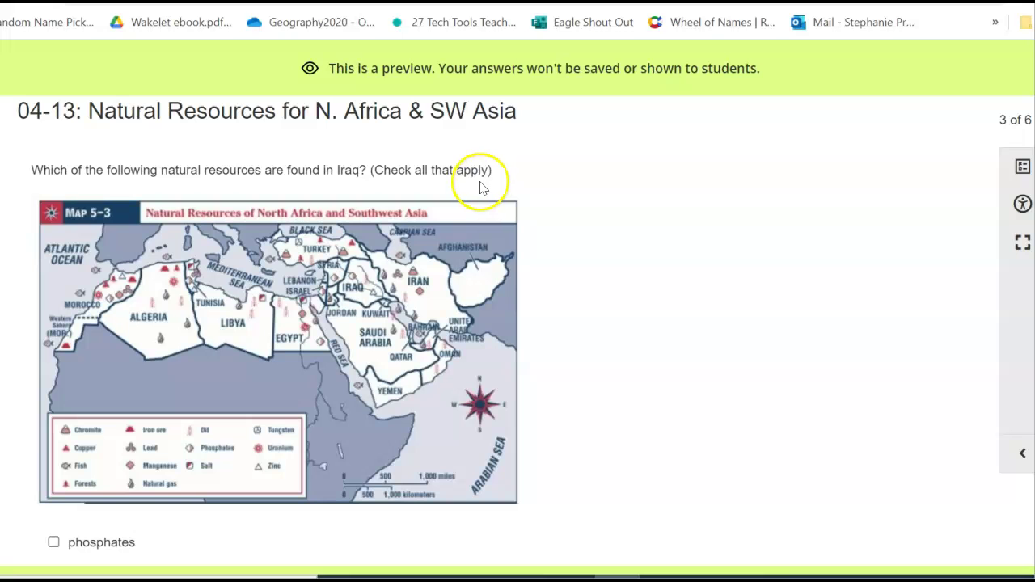
scroll(483, 174, "down", 4)
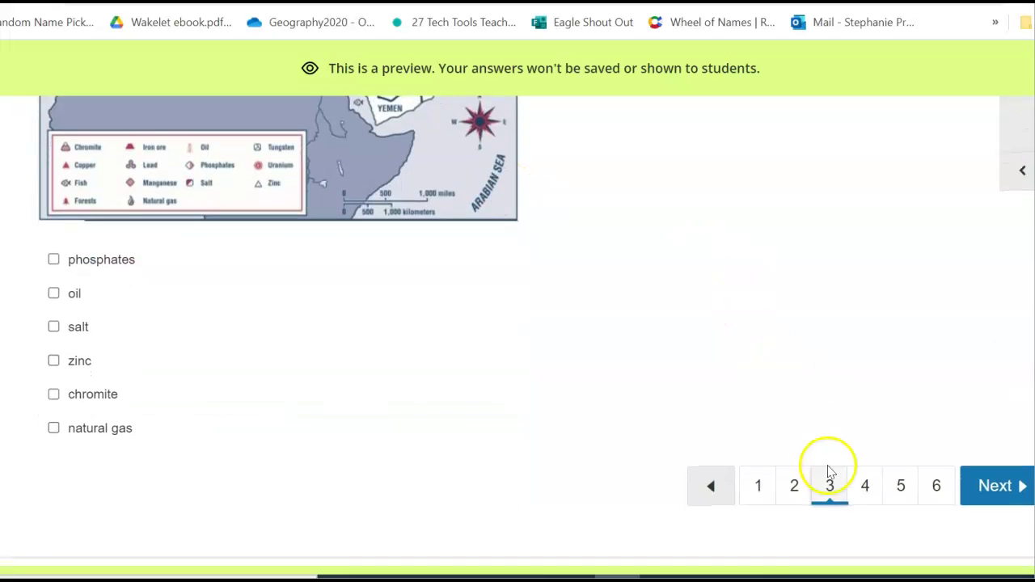
left_click(867, 485)
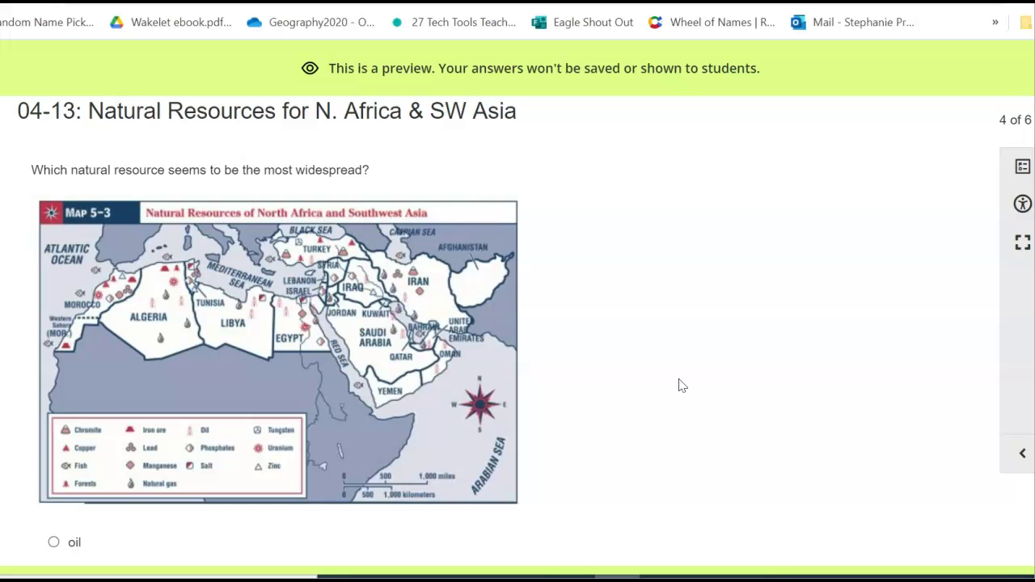
scroll(680, 396, "down", 1)
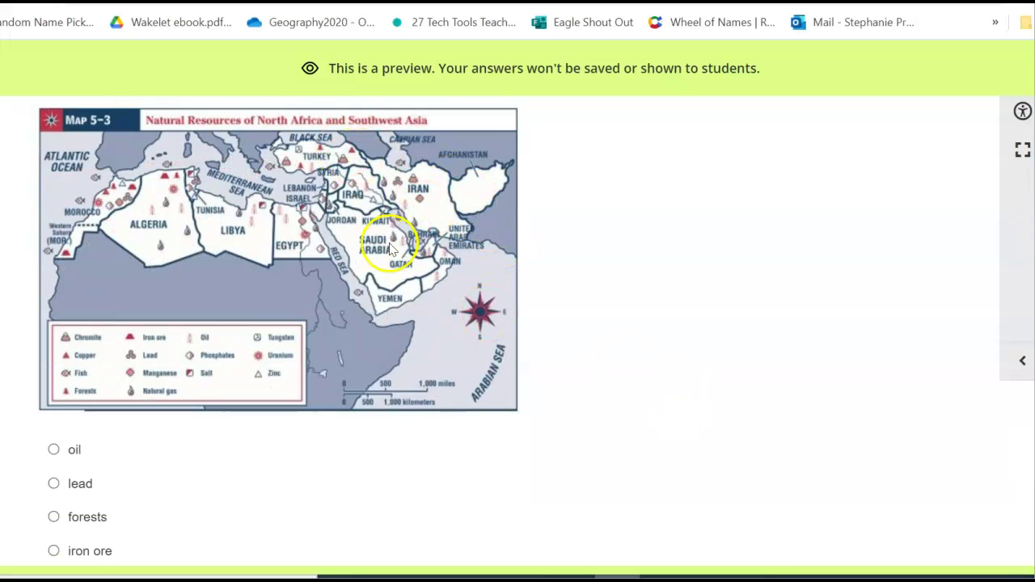
scroll(695, 388, "down", 1)
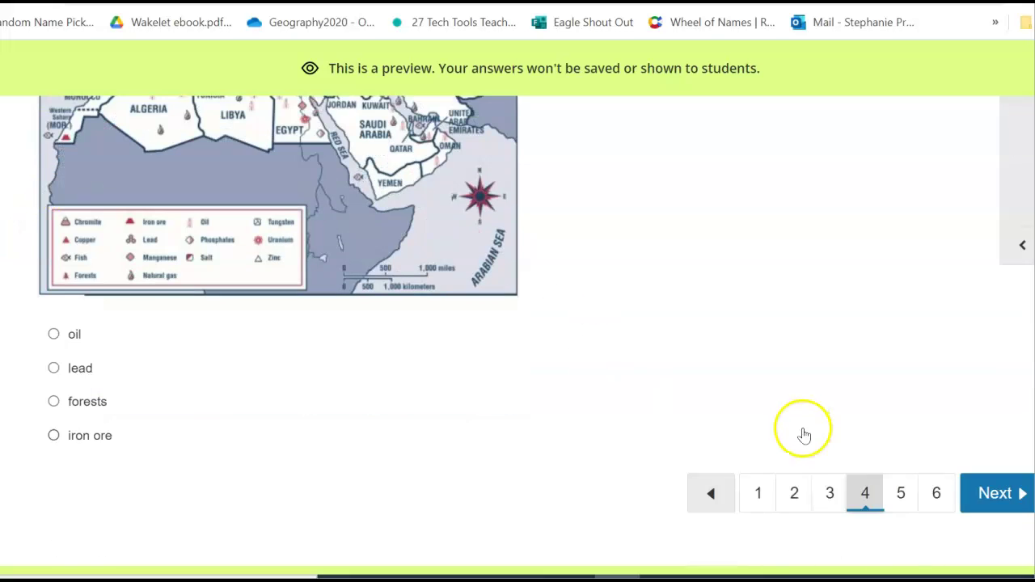
Go through question 5 to the final question 6 of 6 about fish resources
left_click(899, 489)
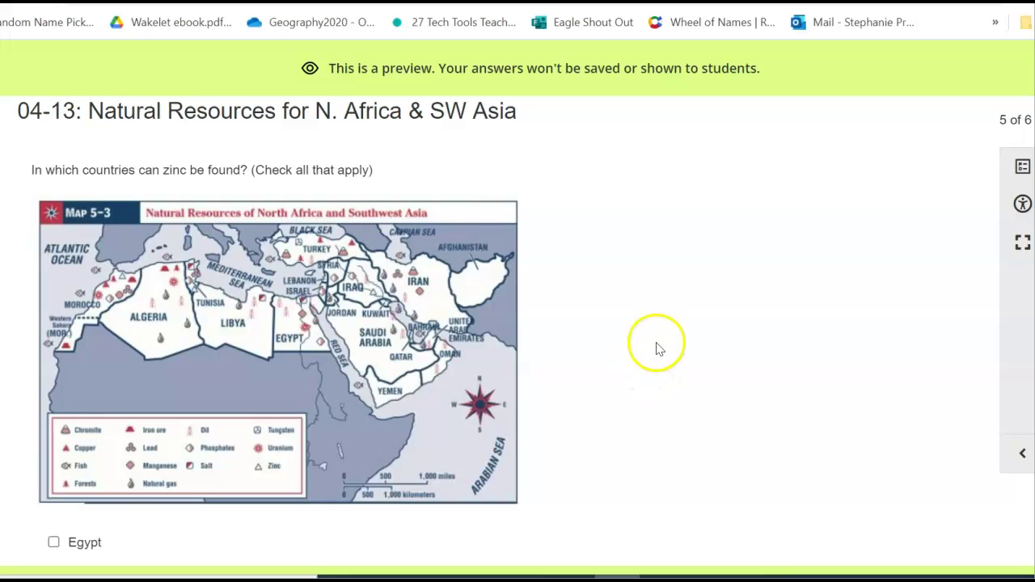
scroll(655, 347, "down", 3)
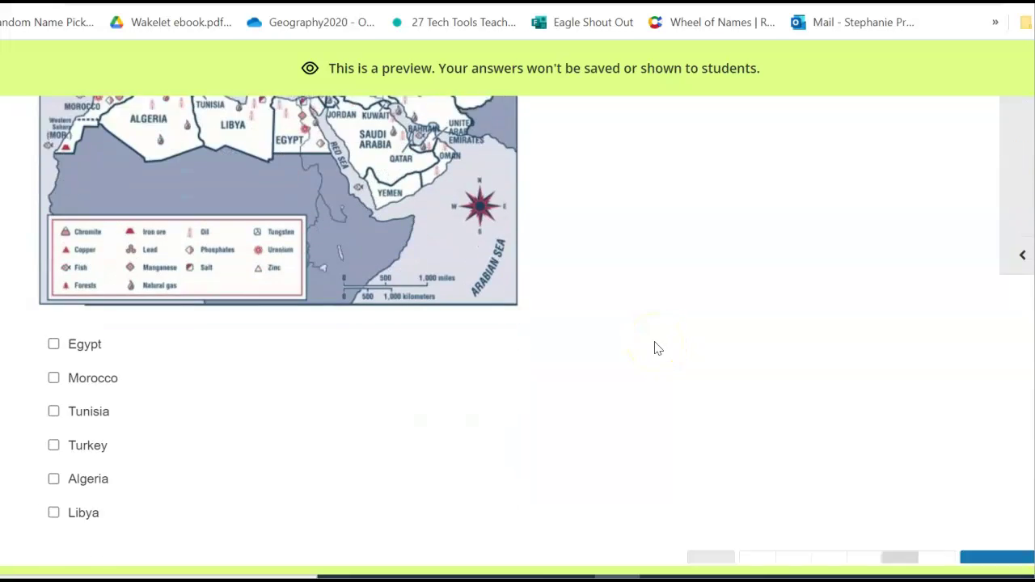
left_click(934, 491)
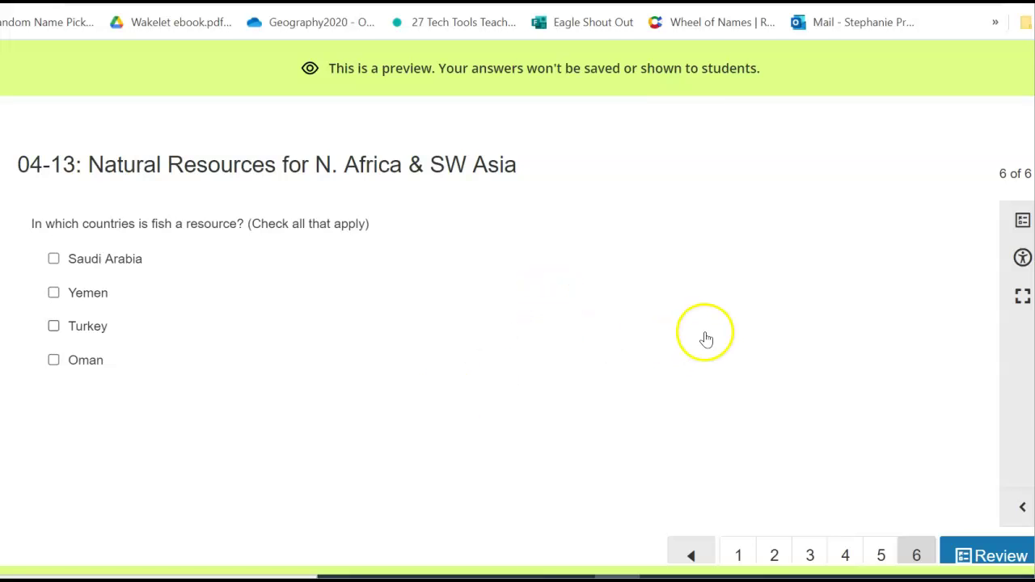
scroll(705, 337, "down", 1)
scroll(524, 379, "up", 1)
Exit the quiz preview and reopen Today 4/13 from the SocialStudies Gr 7 materials
key("Escape")
scroll(658, 234, "up", 1)
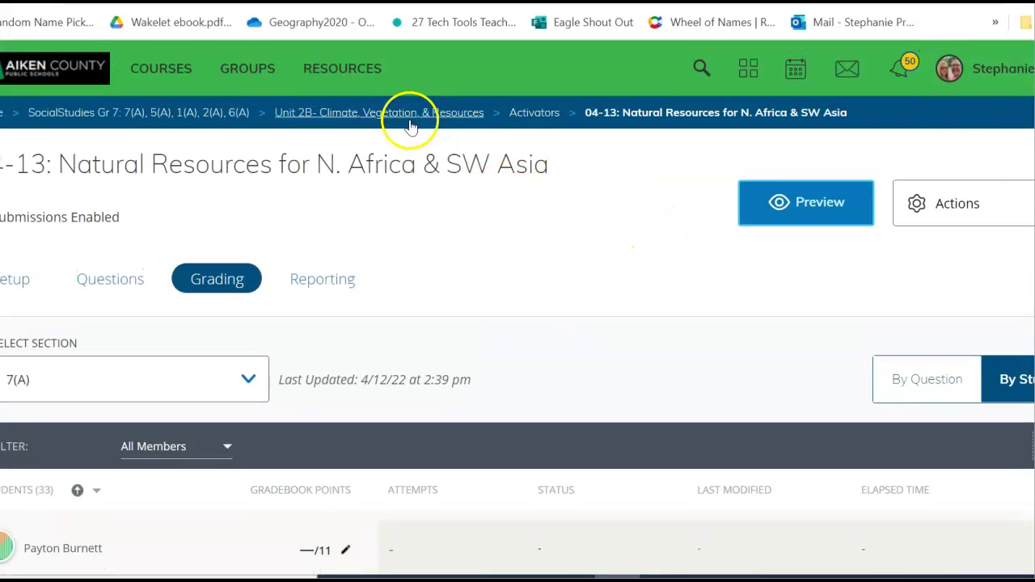
left_click(121, 113)
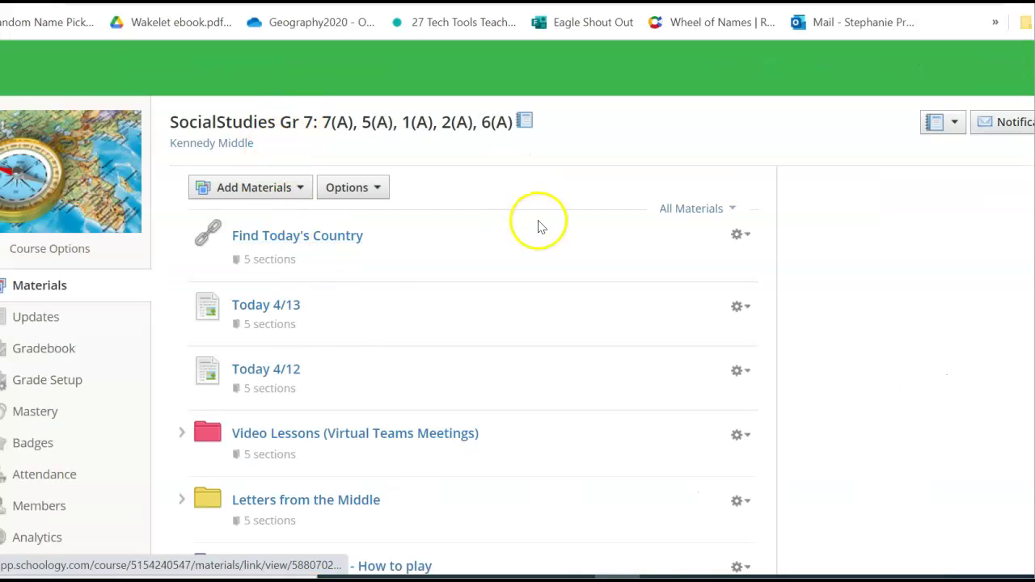
left_click(257, 307)
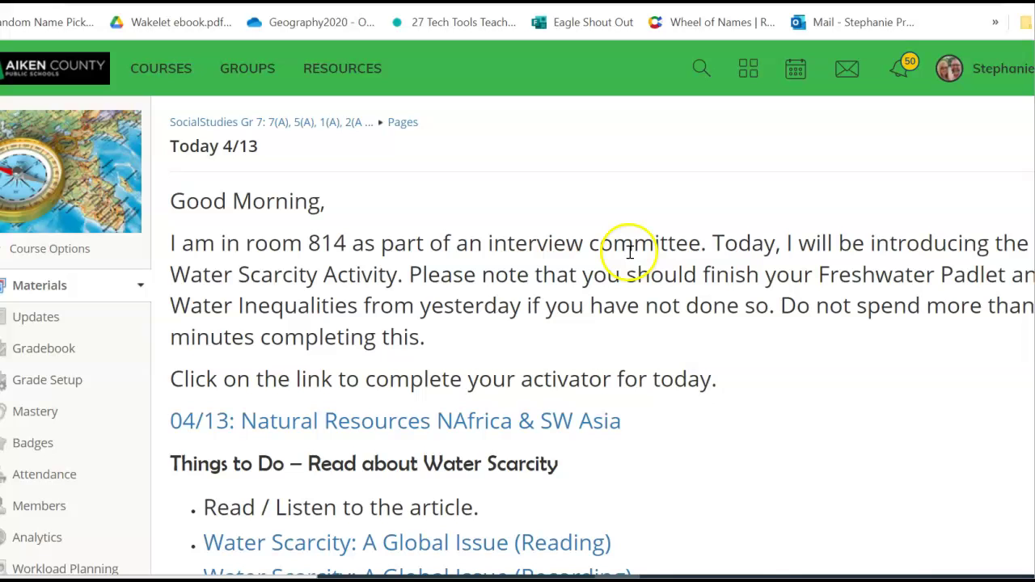
scroll(605, 346, "down", 1)
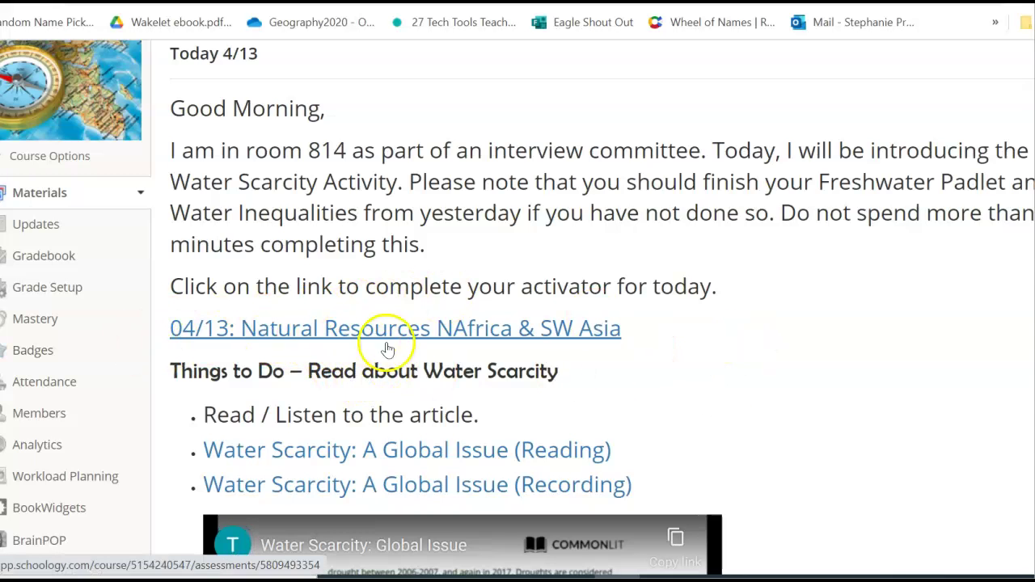
scroll(449, 339, "down", 1)
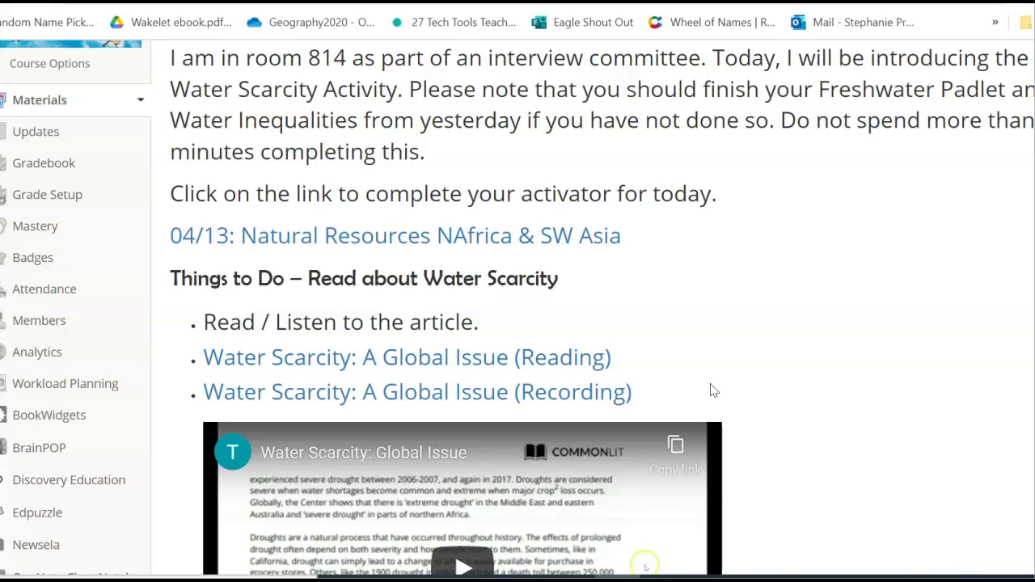
scroll(518, 372, "down", 1)
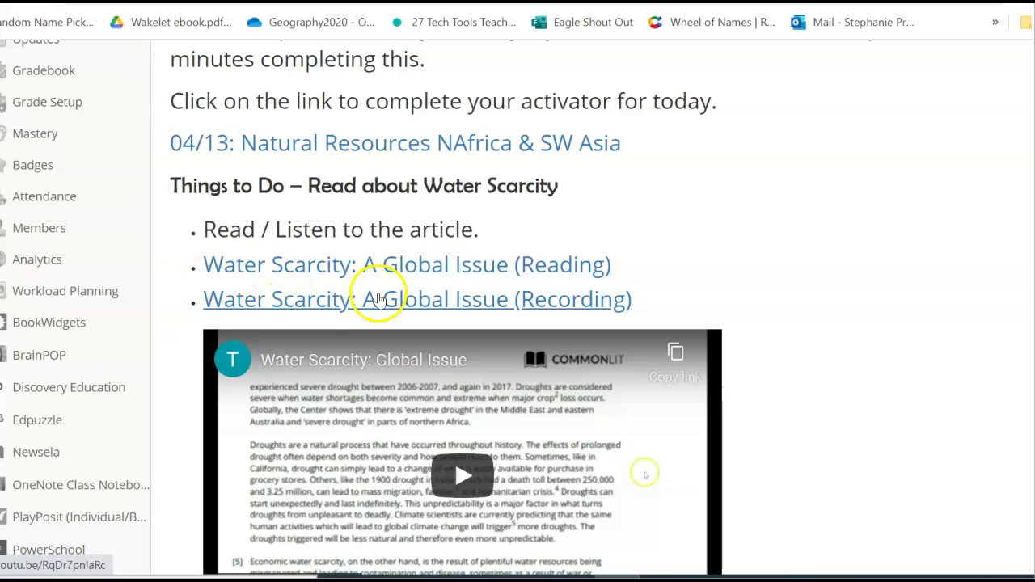
scroll(785, 291, "down", 2)
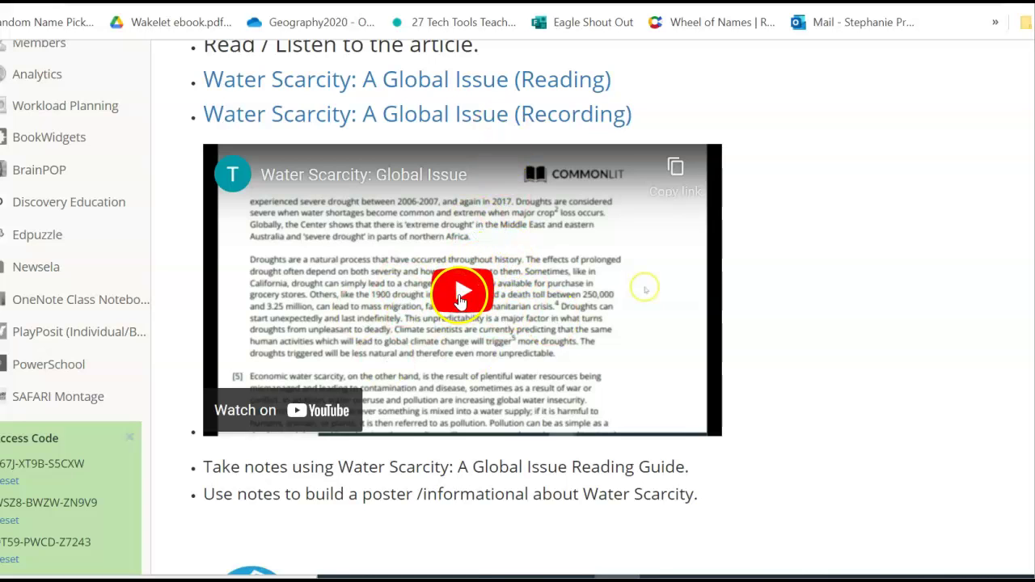
scroll(560, 314, "down", 2)
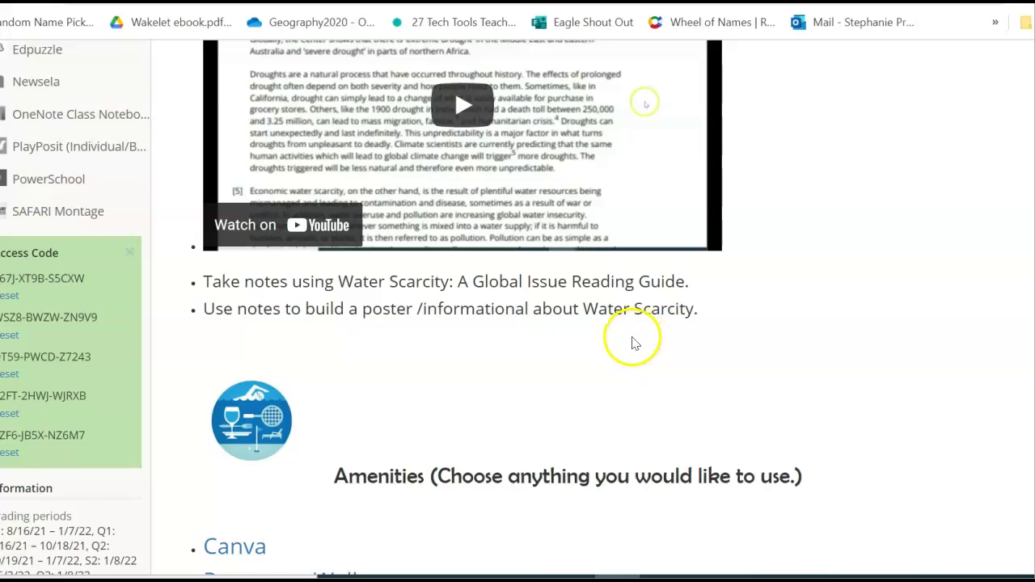
Scroll Today 4/13 down past the Canva–SWAY Amenities to the Water Scarcity Reading Guide.docx attachment
scroll(635, 340, "down", 1)
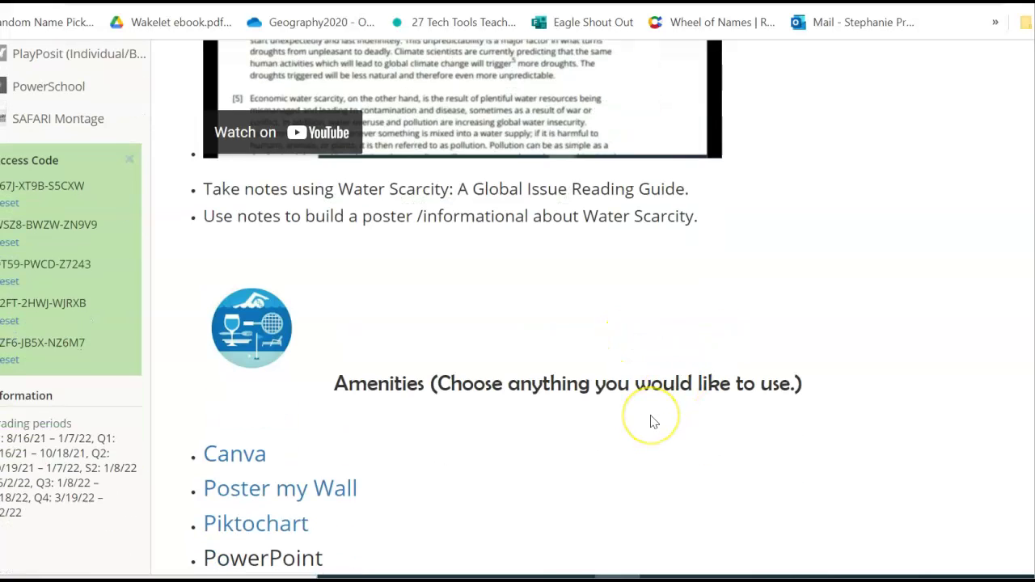
scroll(654, 422, "down", 2)
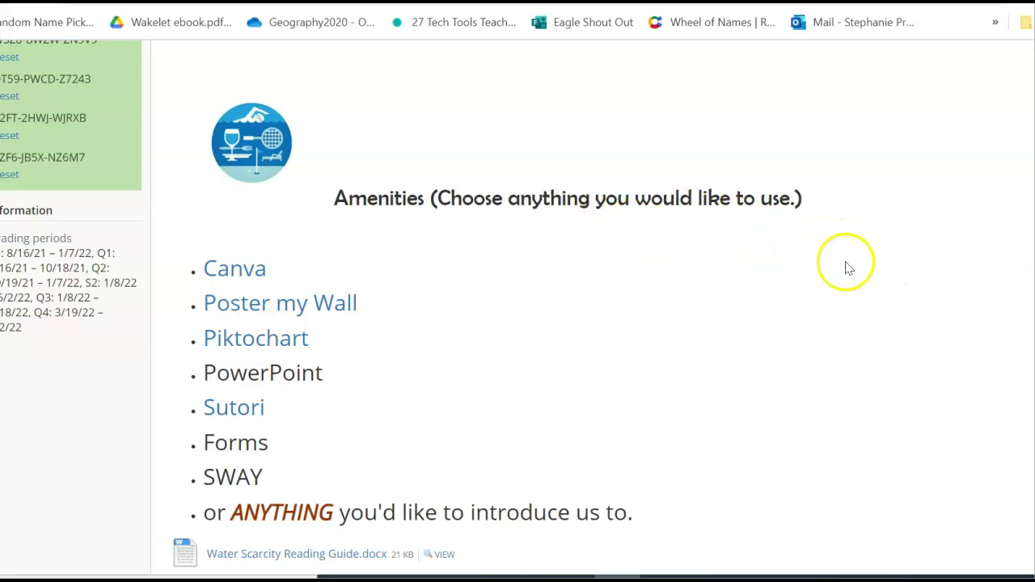
scroll(759, 289, "down", 2)
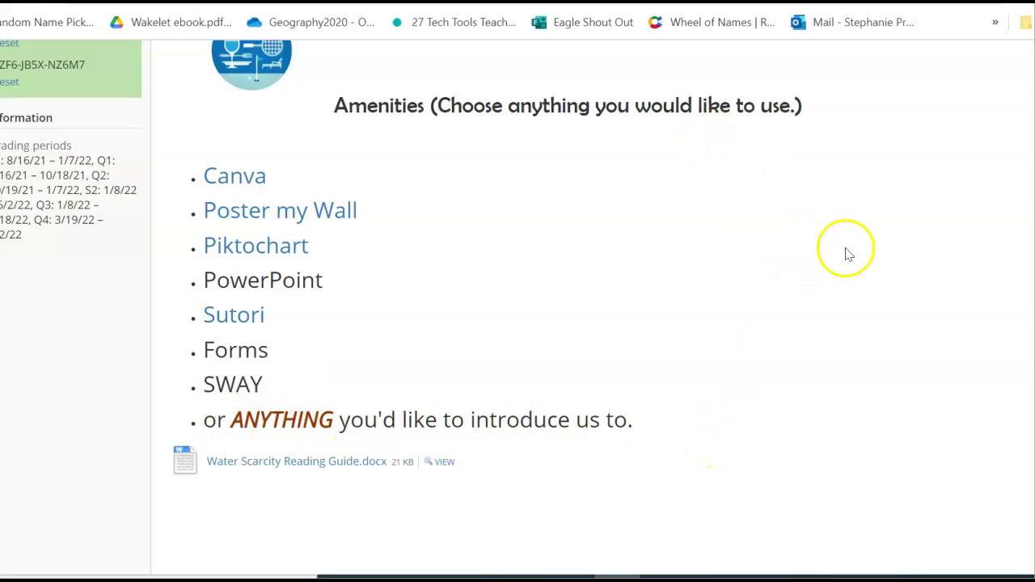
Download Water_Scarcity_Reading_Guide.docx and open it in Word's Protected View
left_click(296, 469)
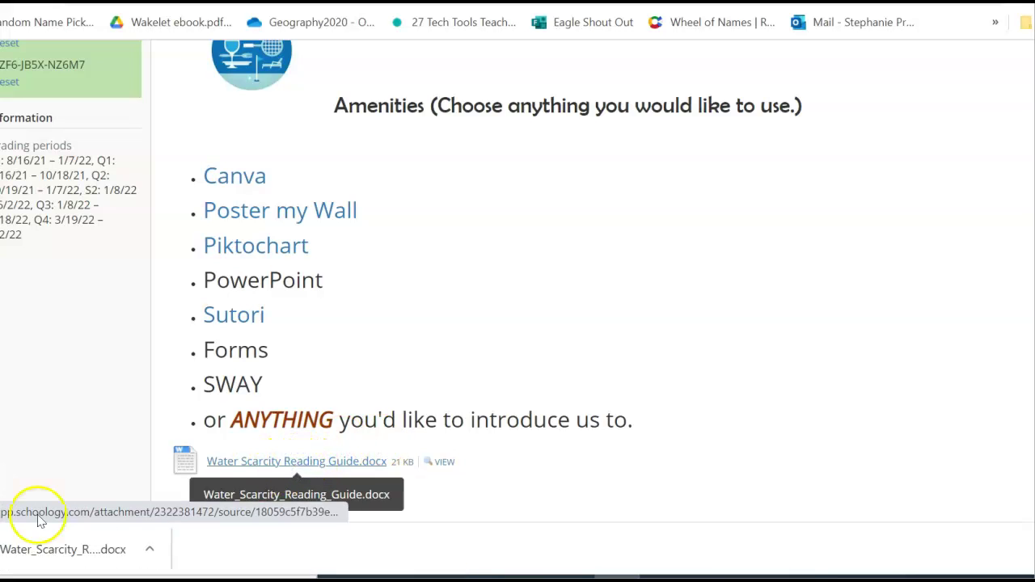
left_click(81, 549)
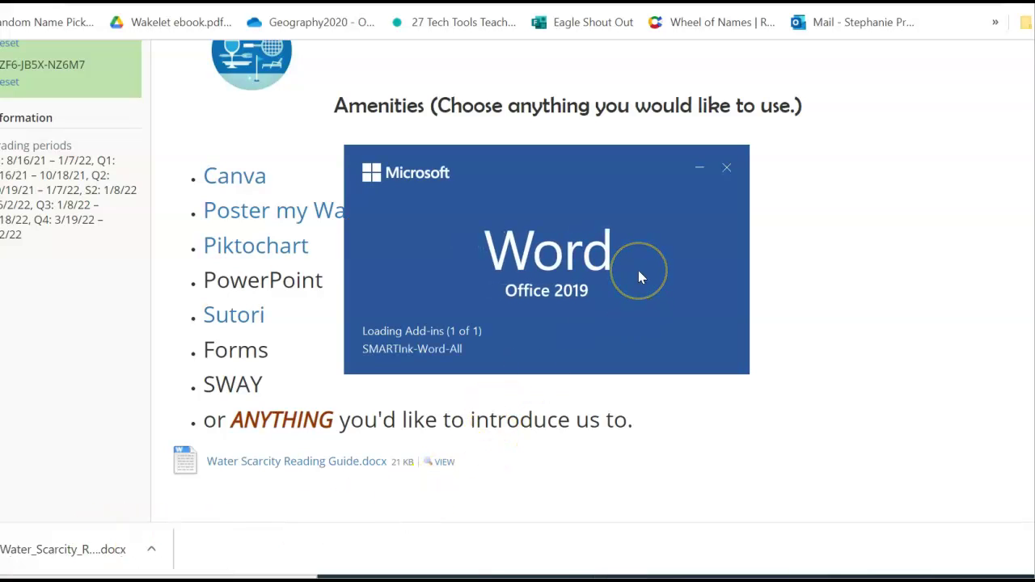
left_click(630, 292)
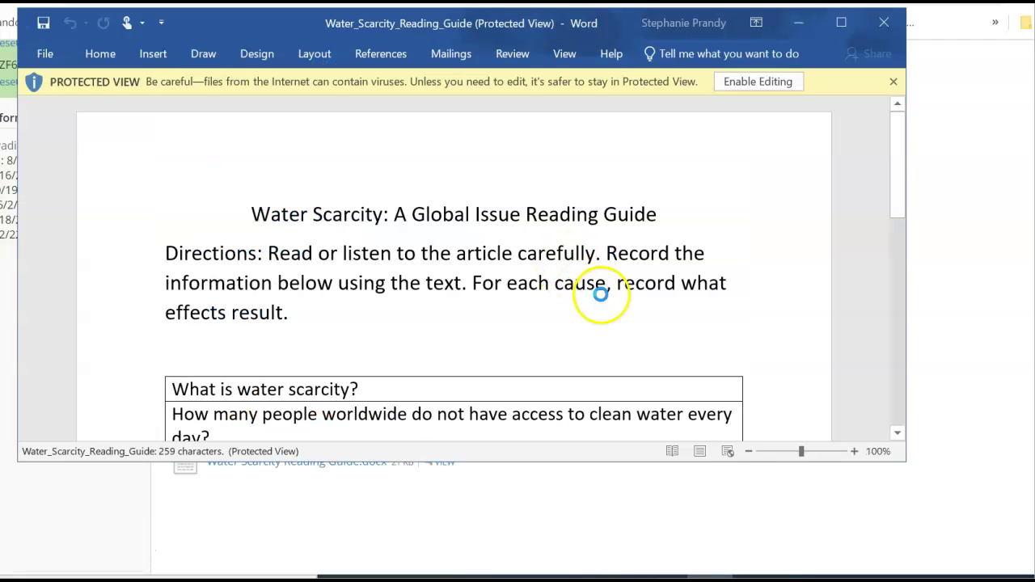
Take the reading guide out of Protected View and go to the 'What is water scarcity?' question
left_click(783, 82)
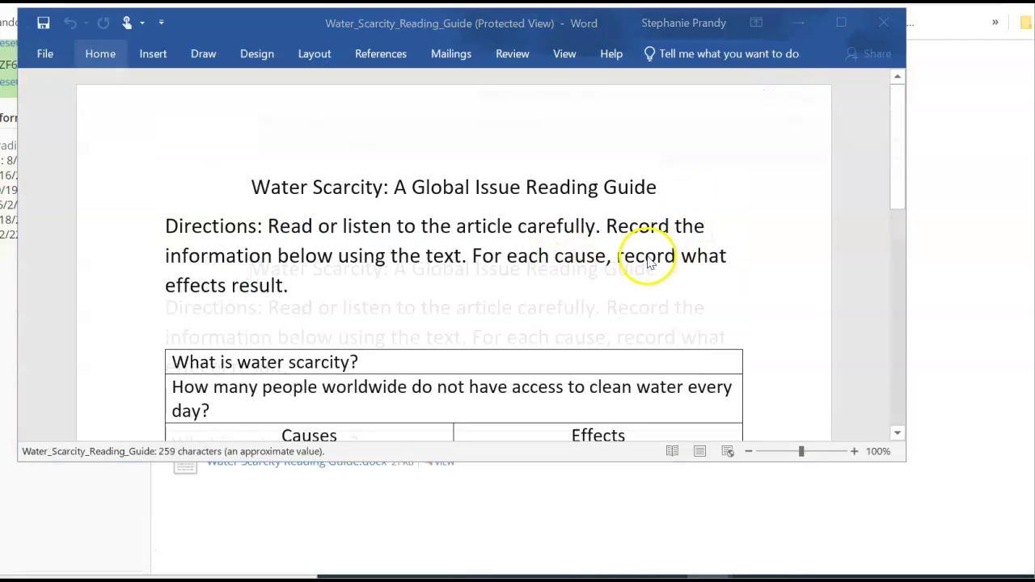
scroll(649, 258, "down", 2)
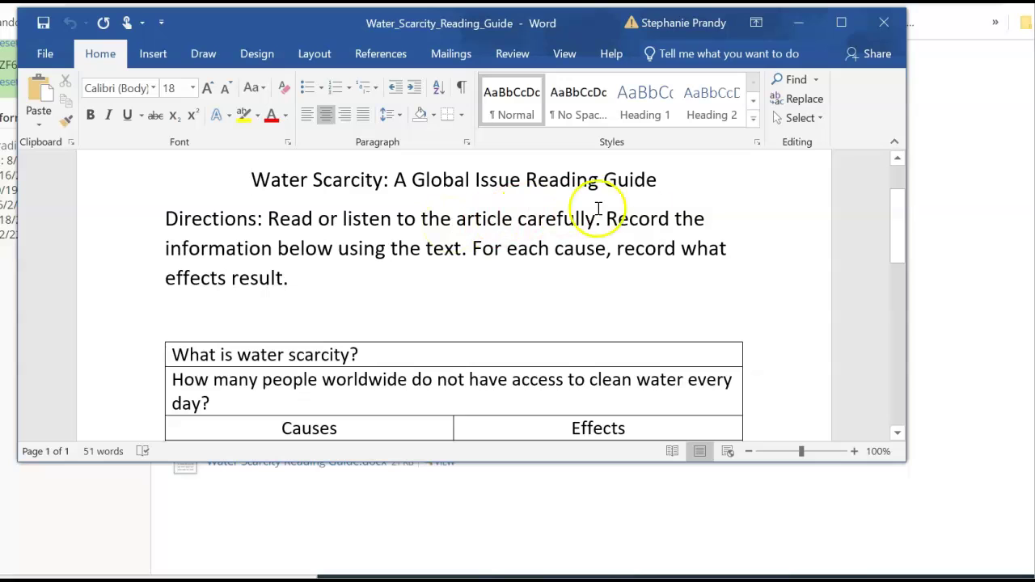
scroll(262, 270, "down", 1)
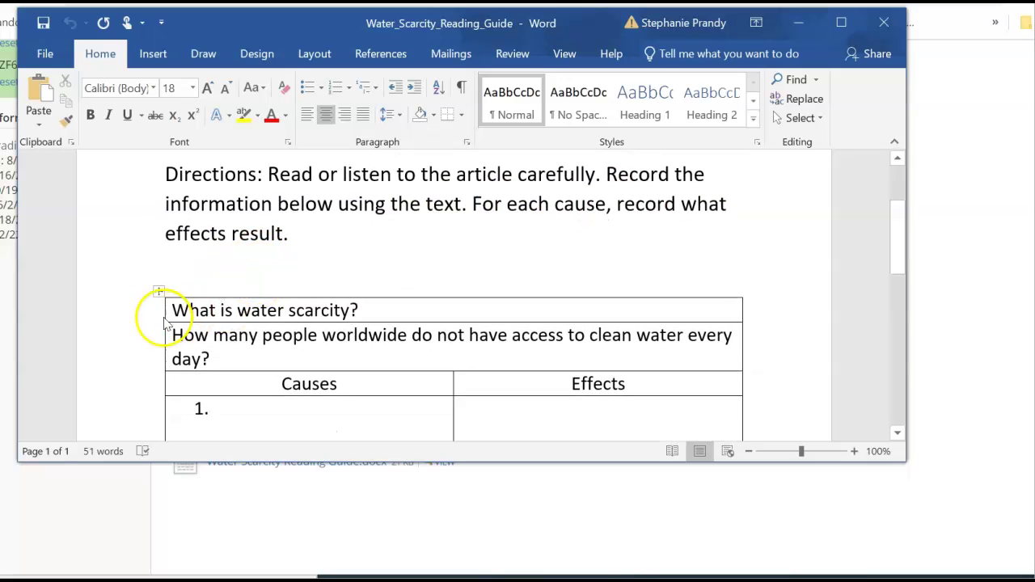
left_click(389, 308)
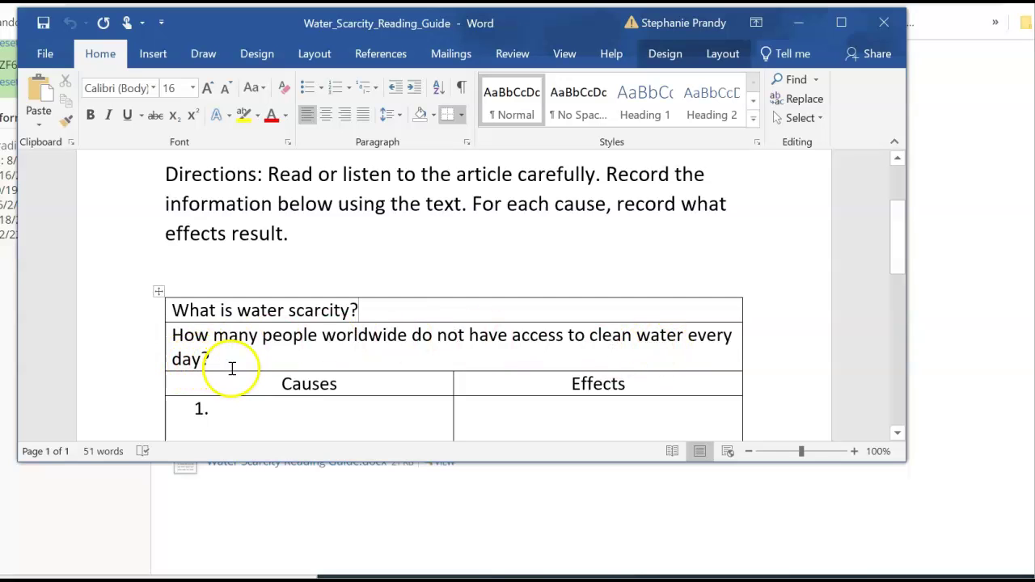
Review the blank Causes and Effects table's first Effects cell, then minimize the guide
scroll(243, 361, "down", 1)
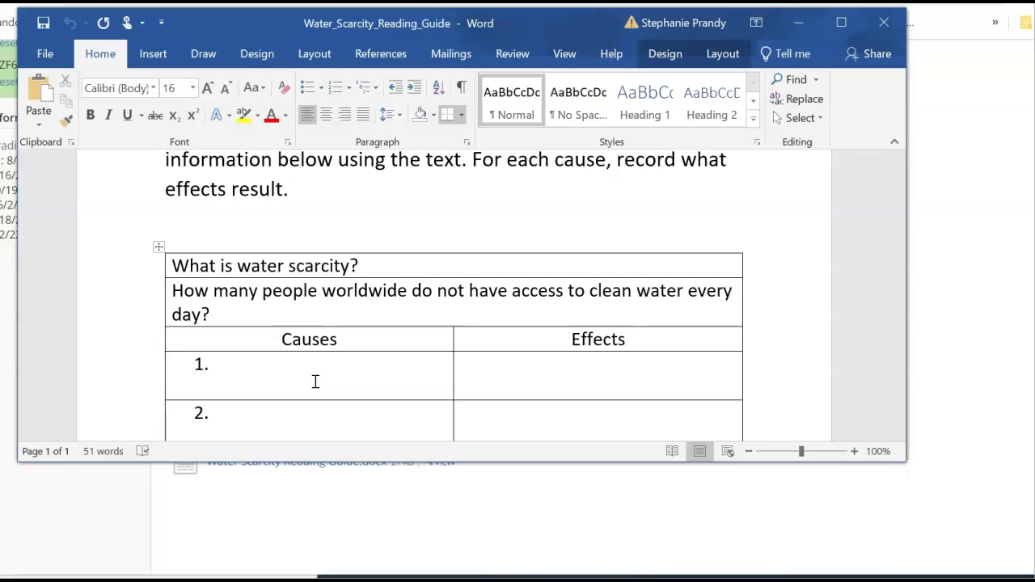
scroll(348, 356, "down", 1)
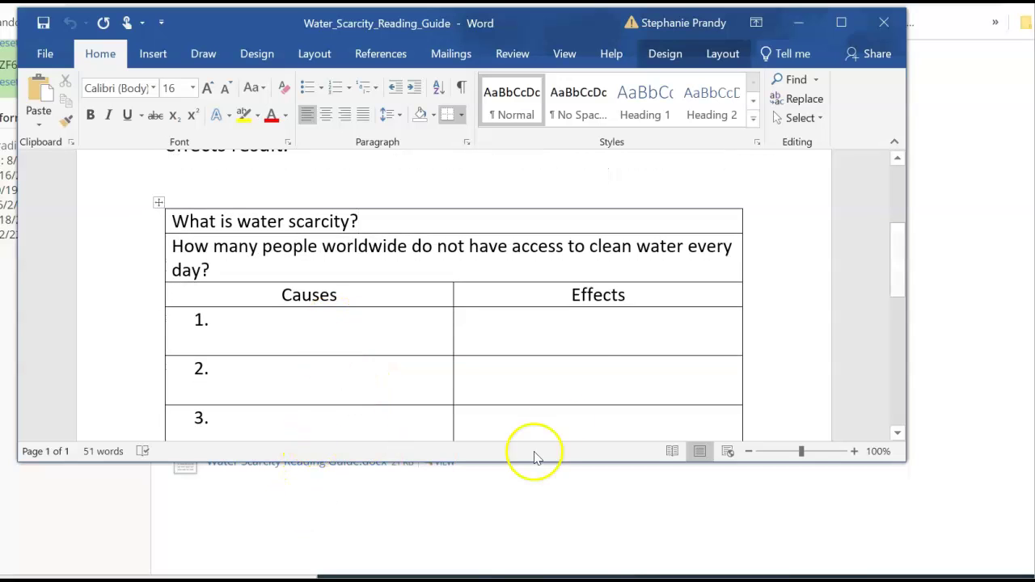
left_click(540, 322)
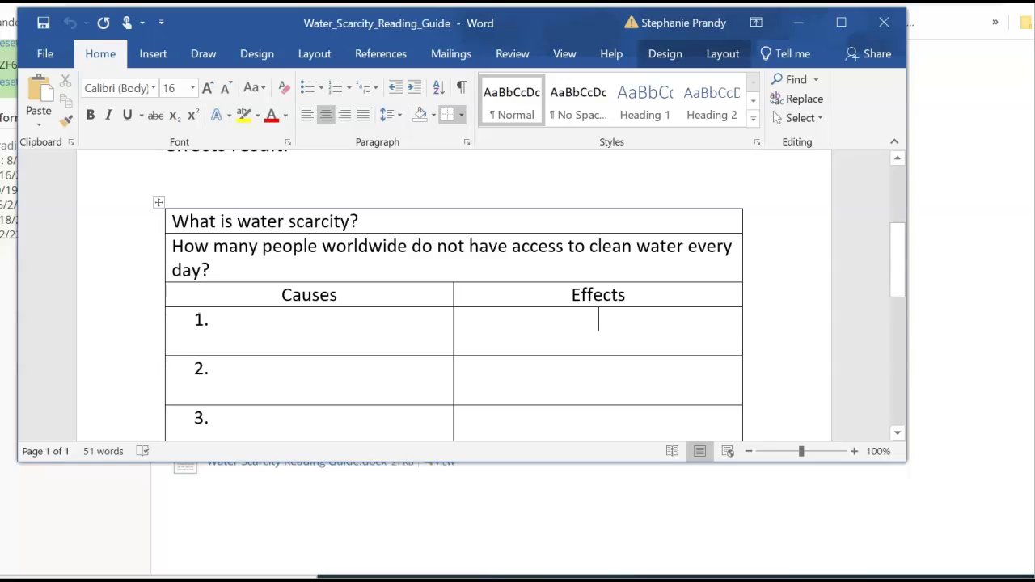
scroll(397, 334, "down", 1)
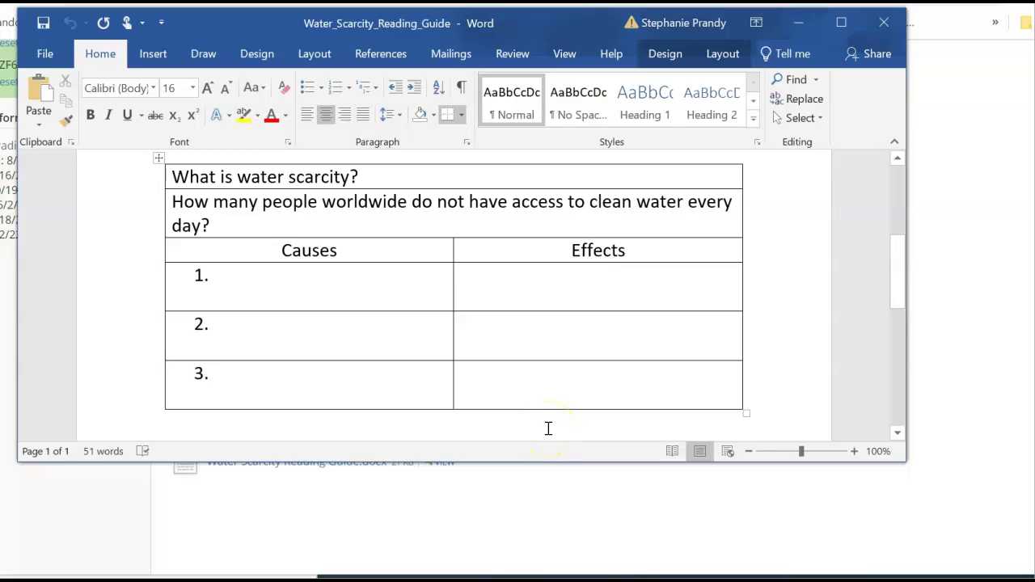
left_click(799, 27)
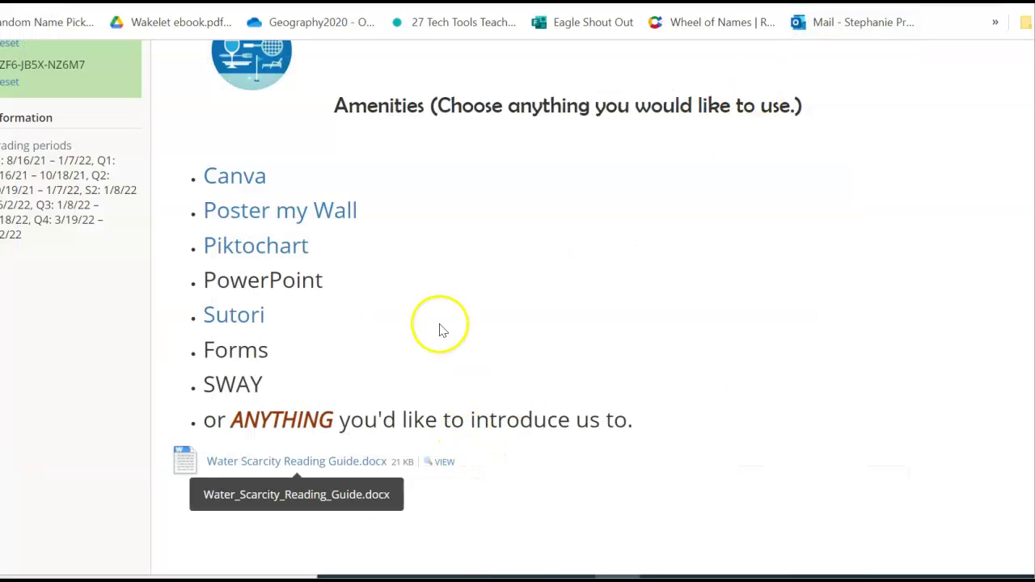
scroll(429, 256, "up", 1)
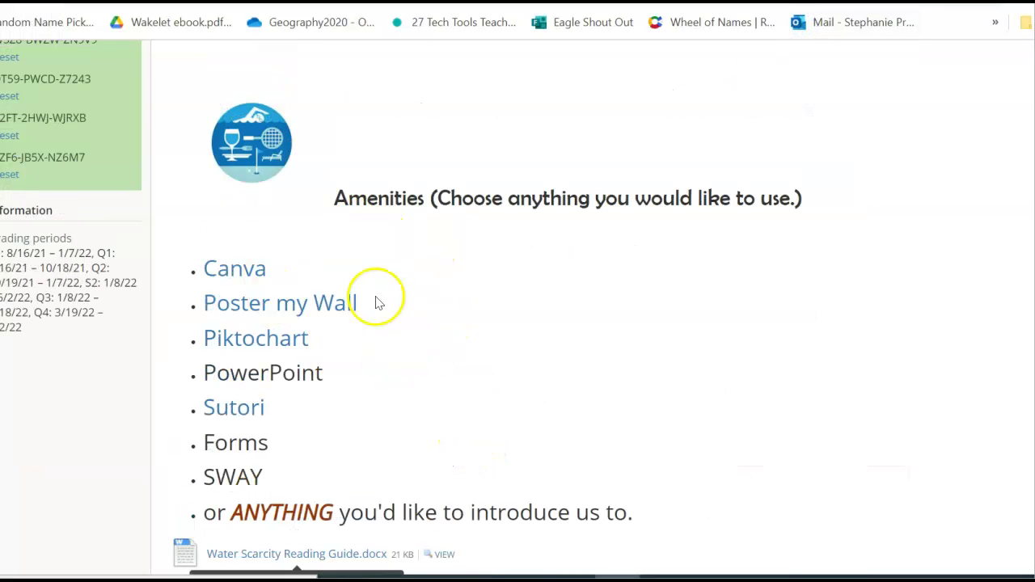
scroll(550, 450, "up", 10)
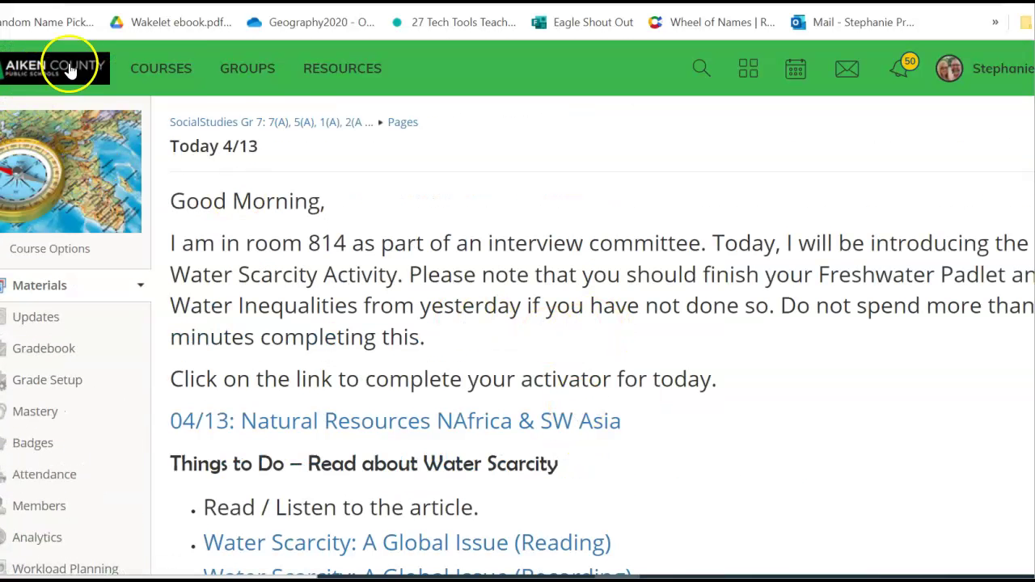
From the SocialStudies Gr 7 course, open Water Scarcity INFORMATIONAL, due April 14, 2022
left_click(227, 126)
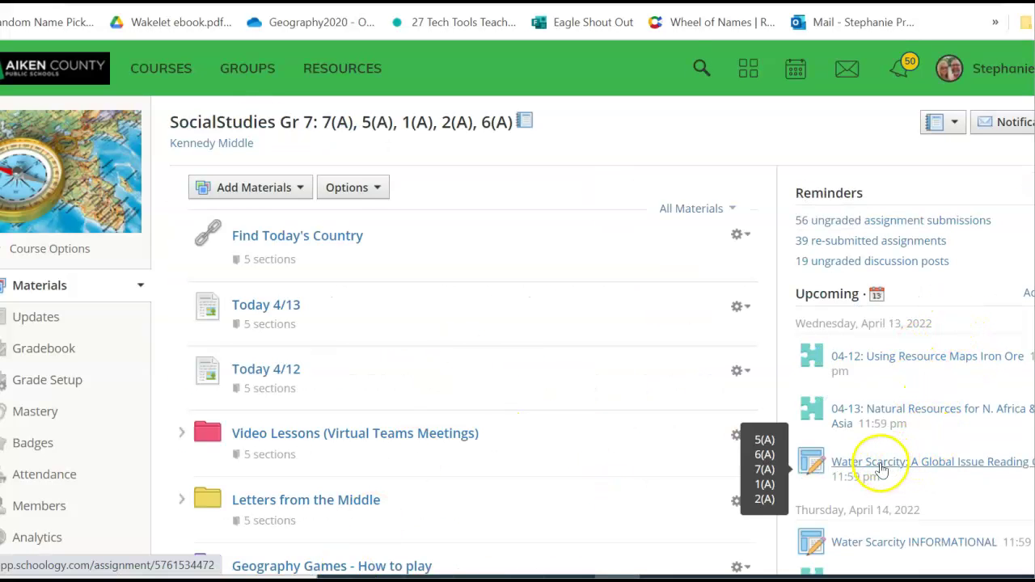
scroll(881, 470, "down", 1)
left_click(886, 458)
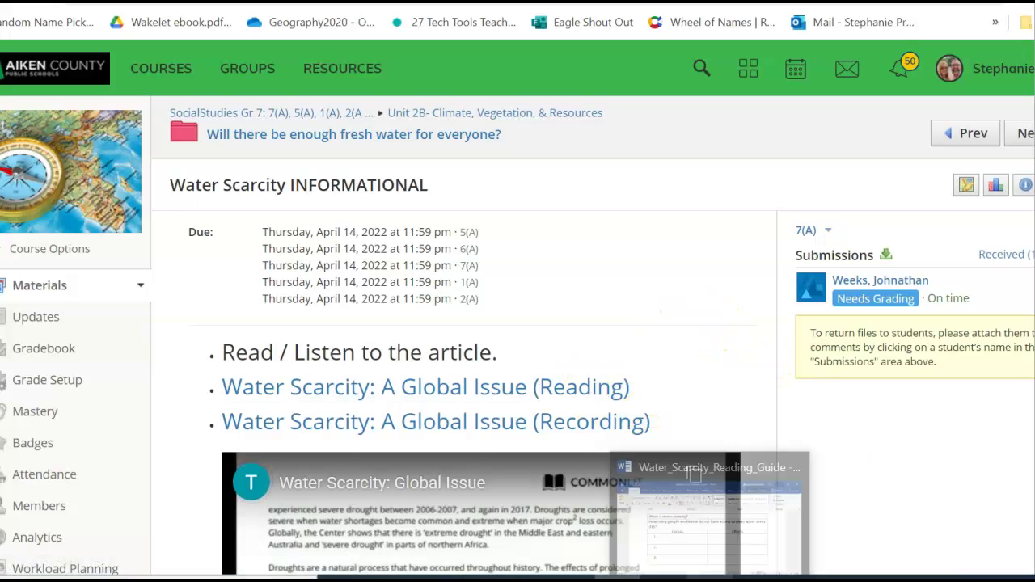
scroll(687, 348, "down", 7)
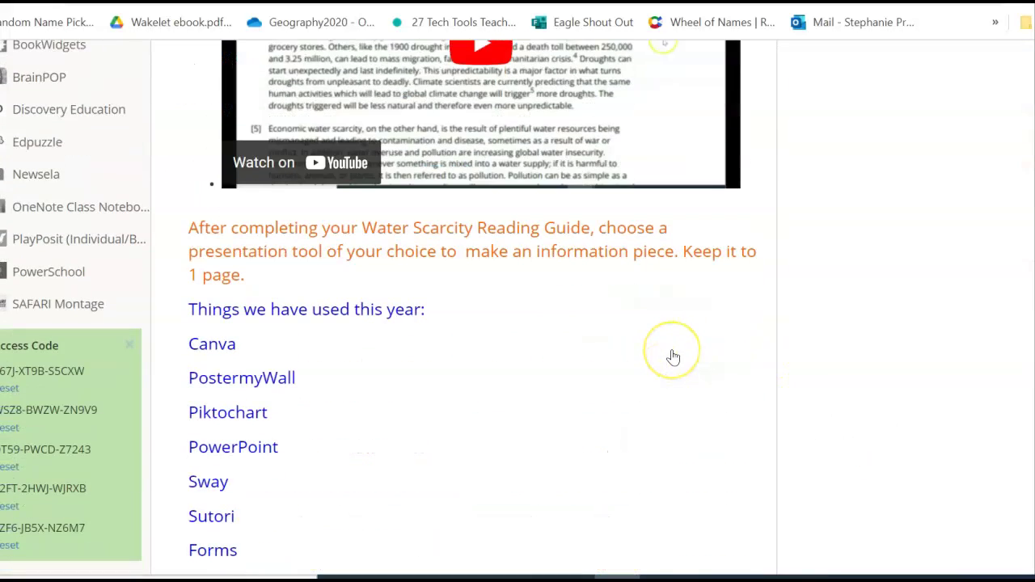
scroll(673, 357, "down", 5)
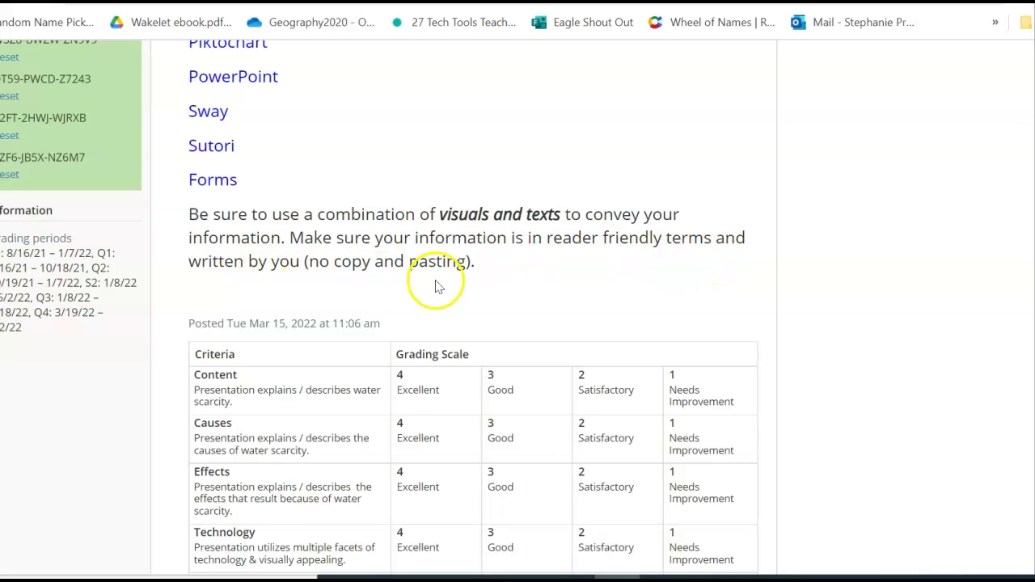
scroll(554, 287, "down", 4)
scroll(553, 288, "up", 2)
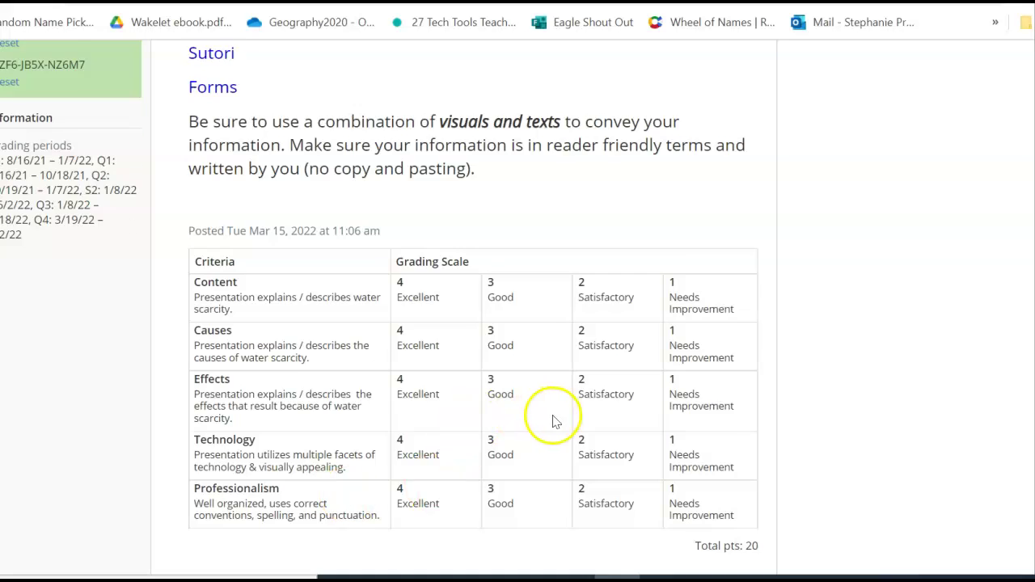
scroll(553, 419, "up", 12)
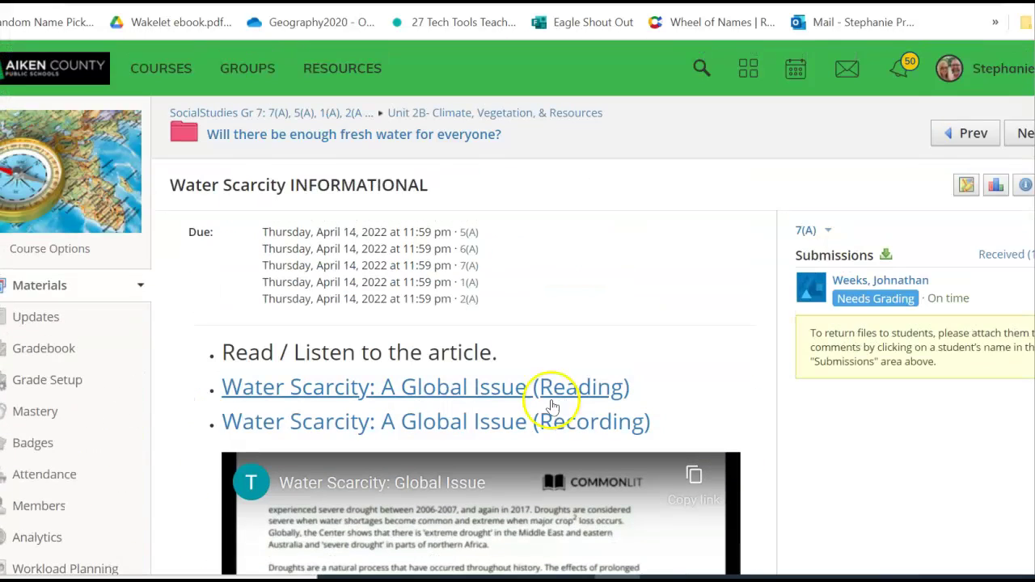
Go back to SocialStudies Gr 7 materials listing Find Today's Country, Today 4/13 and 4/12
left_click(273, 113)
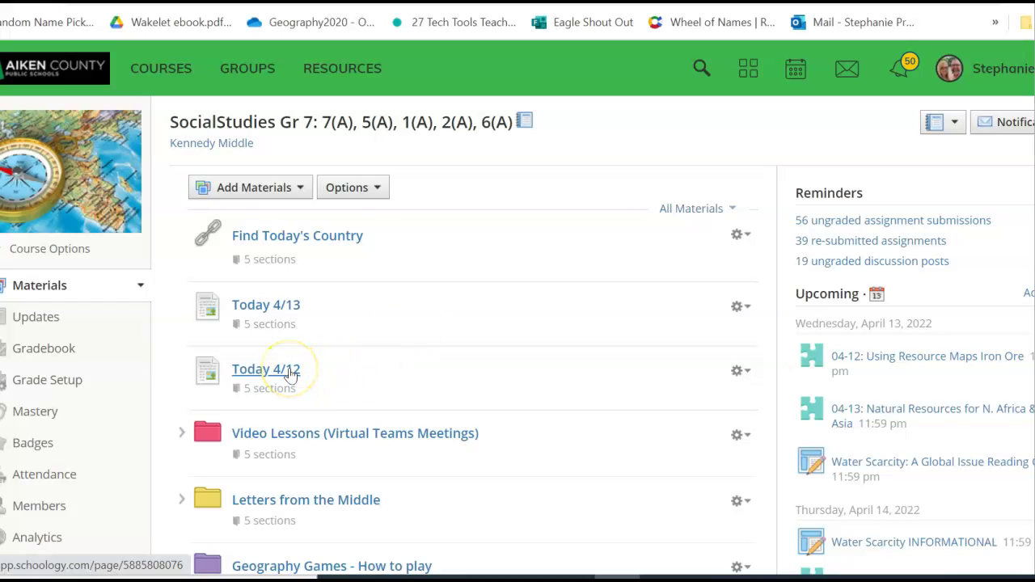
mouse_move(285, 318)
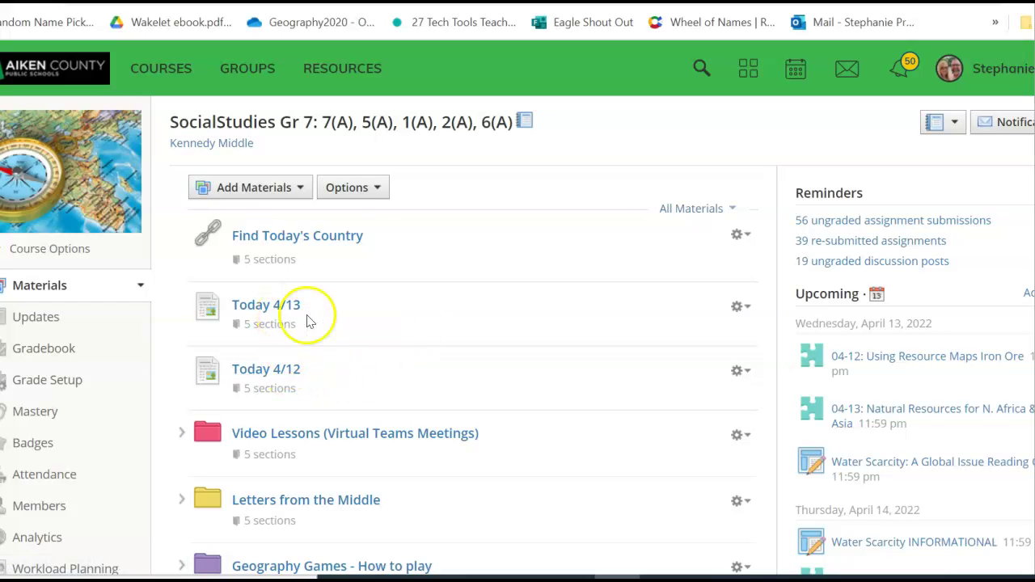